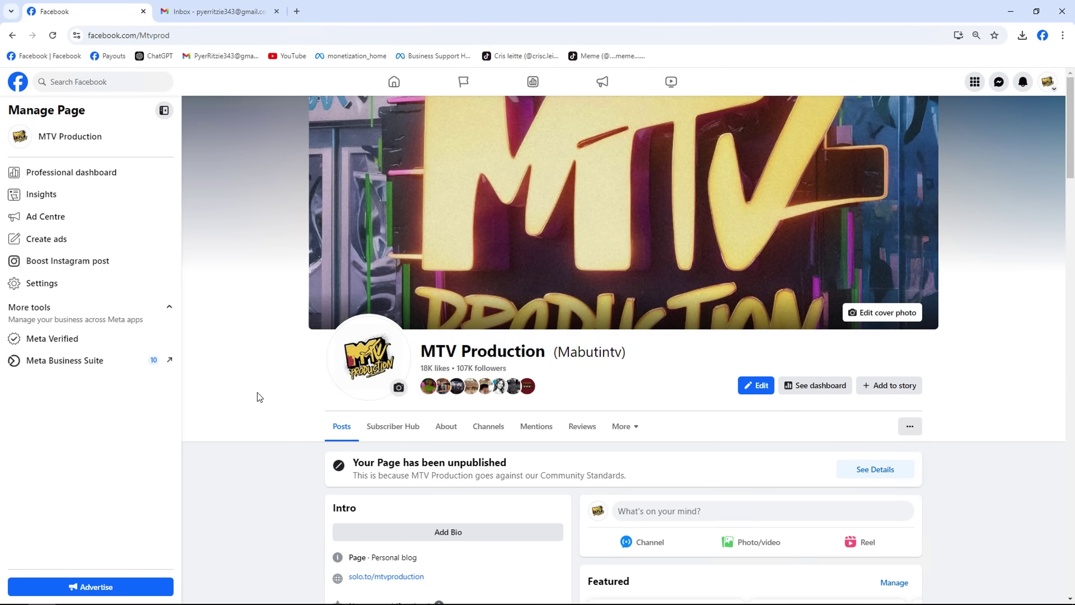
Review why the MTV Production Page was unpublished and the restore review outcome, then reload the Page.
scroll(262, 371, down, 2)
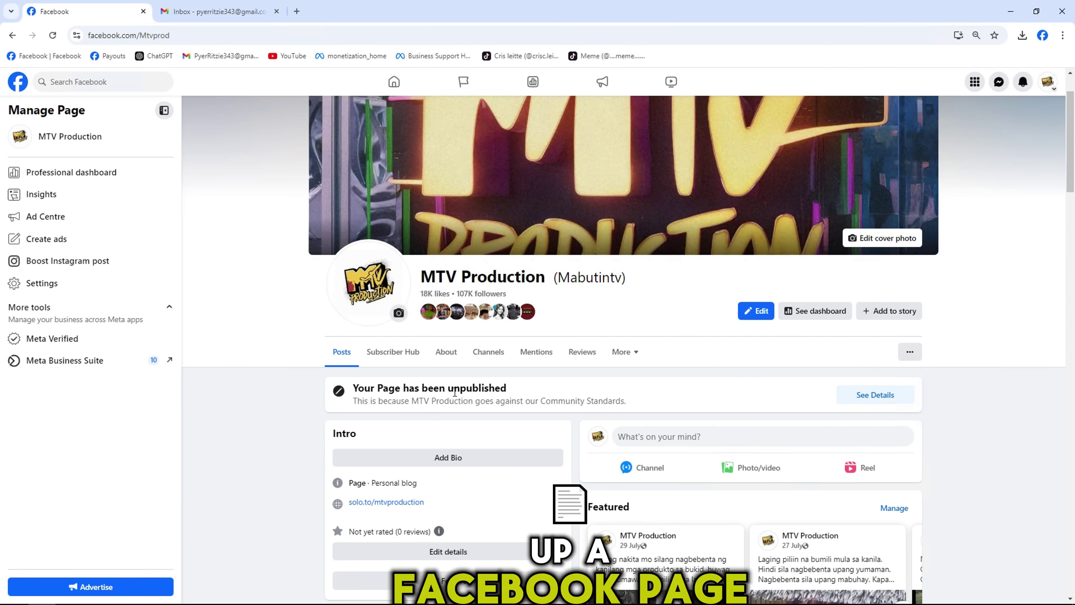
drag(352, 388, 626, 401)
click(860, 399)
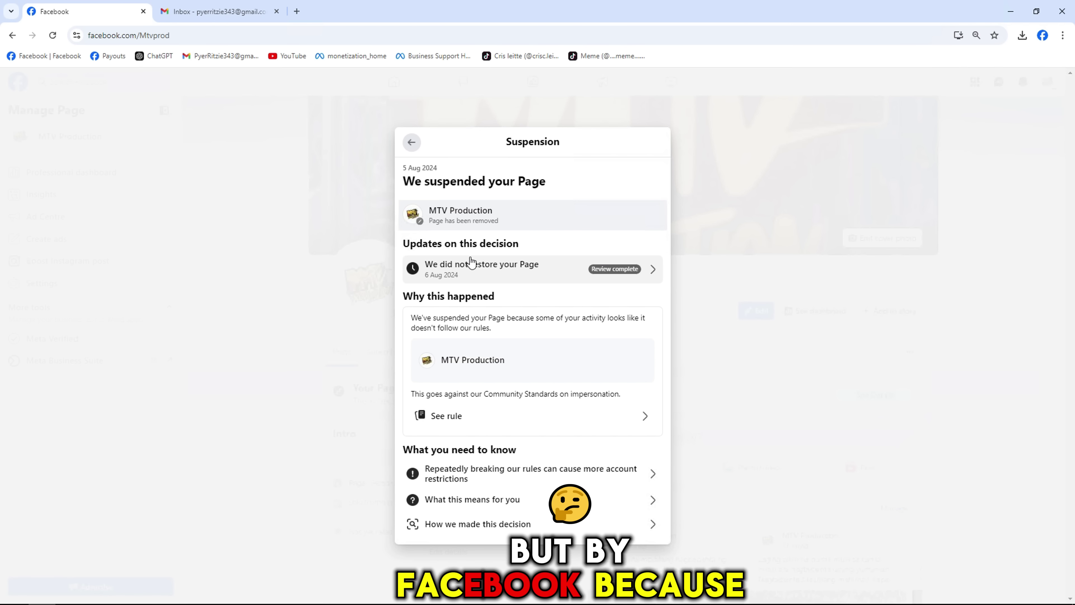
click(456, 264)
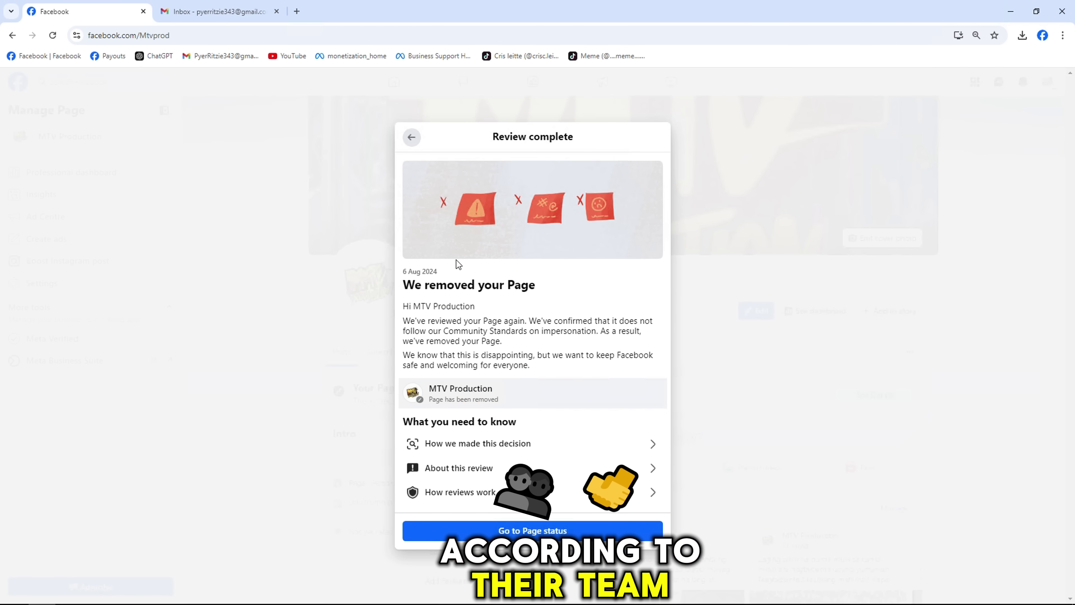
click(411, 142)
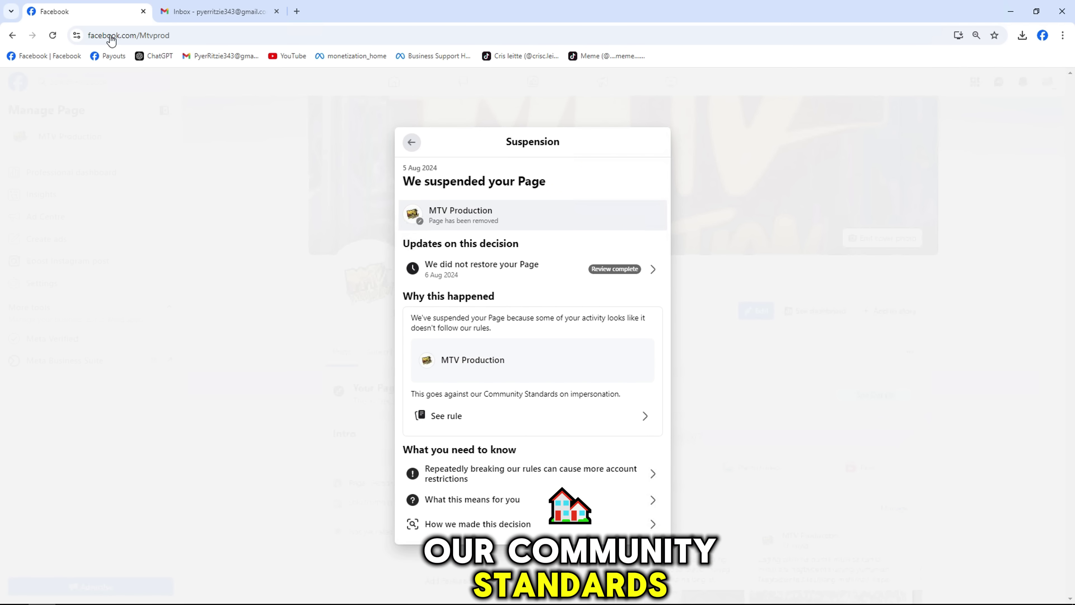
click(51, 37)
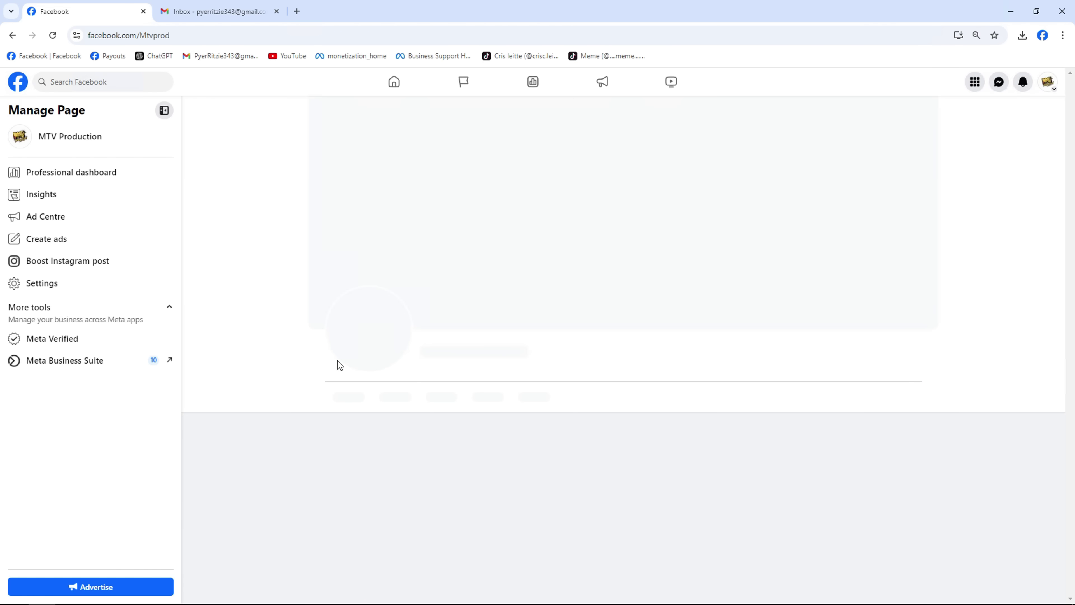
Check the suspension details in the Page status settings, then return to the MTV Production Page.
scroll(888, 289, down, 3)
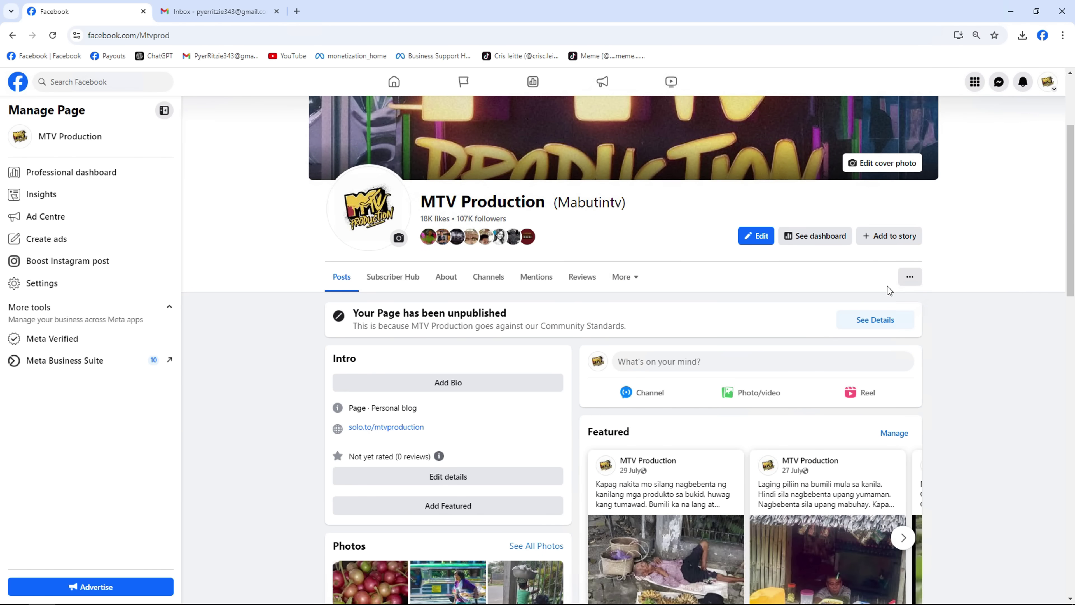
click(915, 276)
click(858, 344)
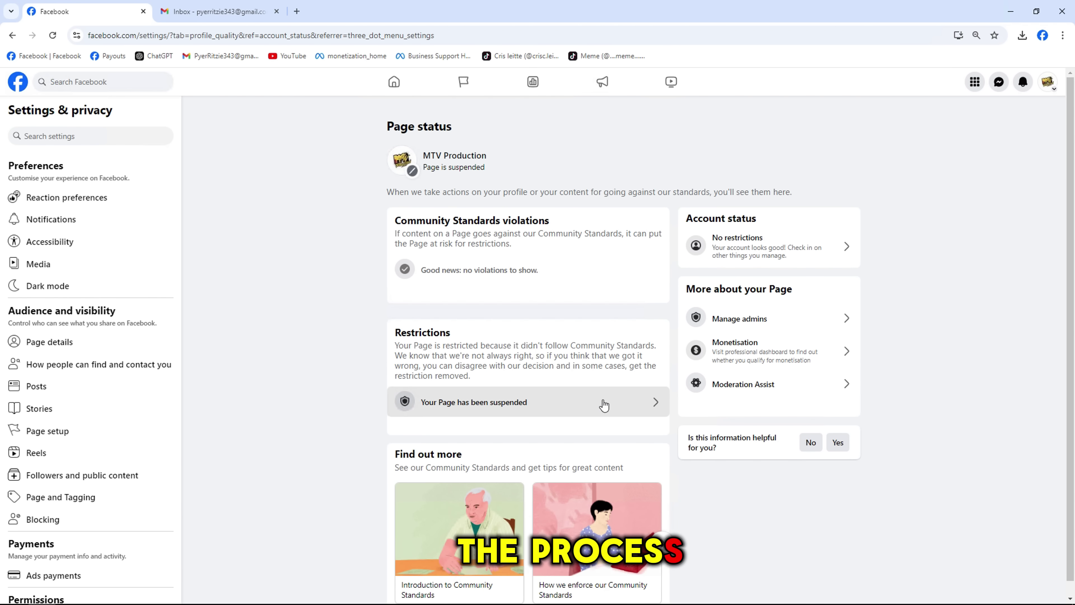
click(472, 400)
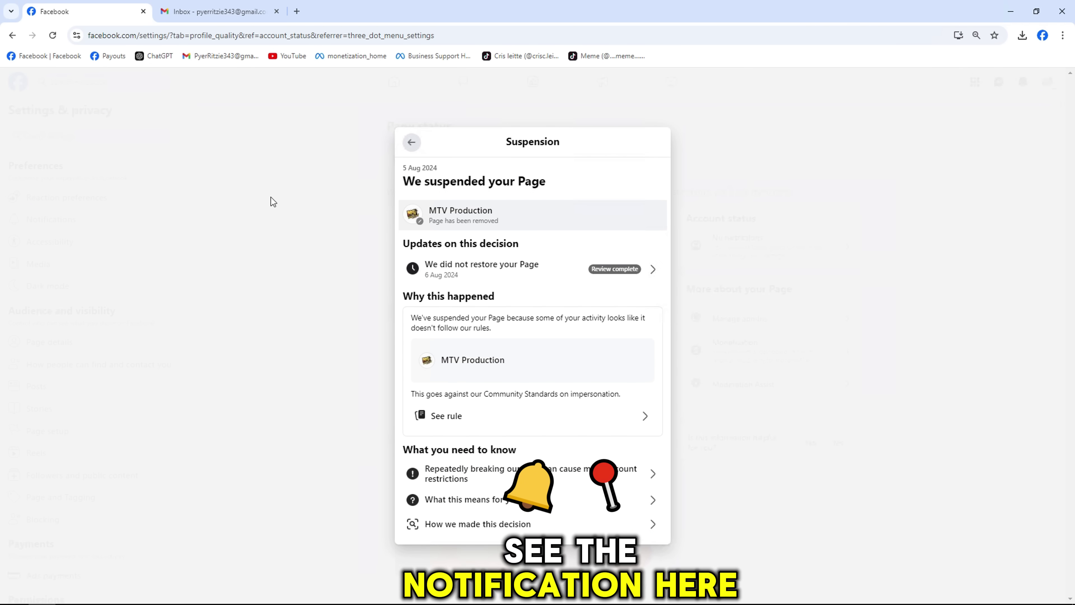
click(271, 197)
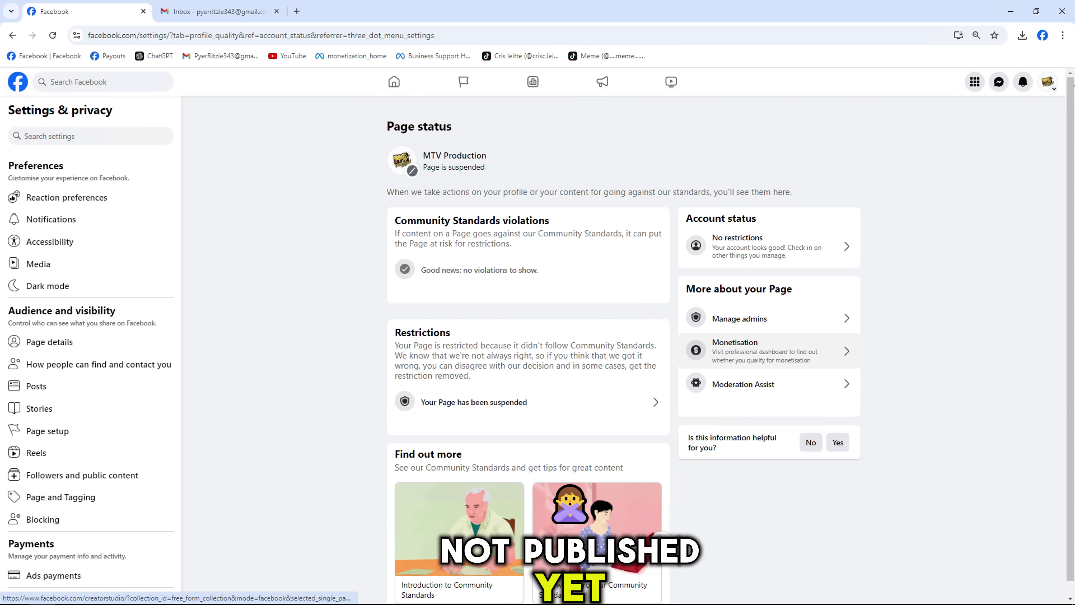
click(1046, 87)
click(985, 123)
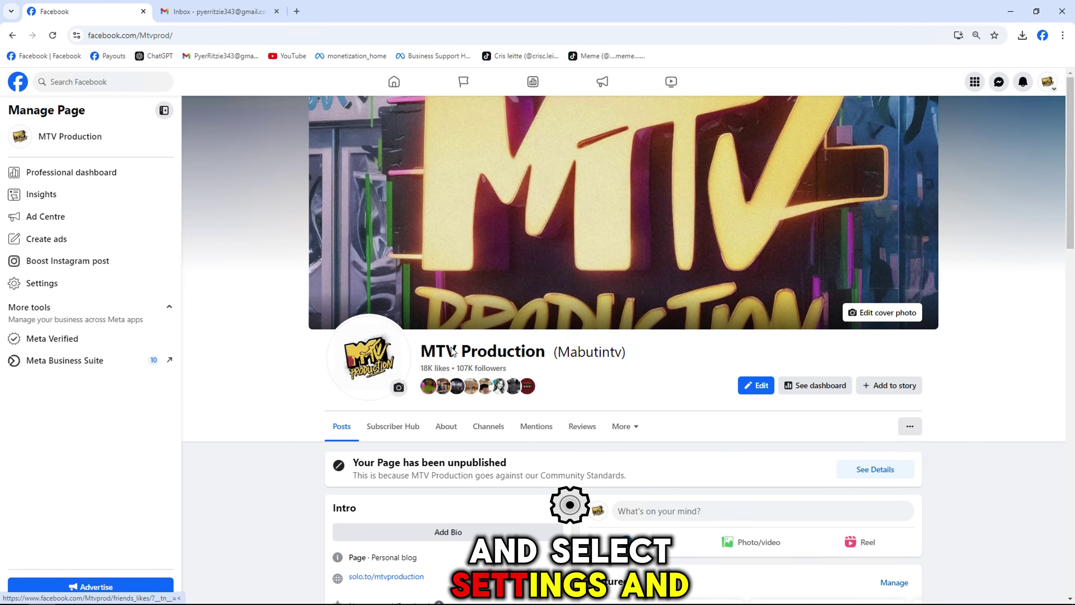
Open Chrome's Manage Extensions page with Developer mode switched on.
click(1065, 42)
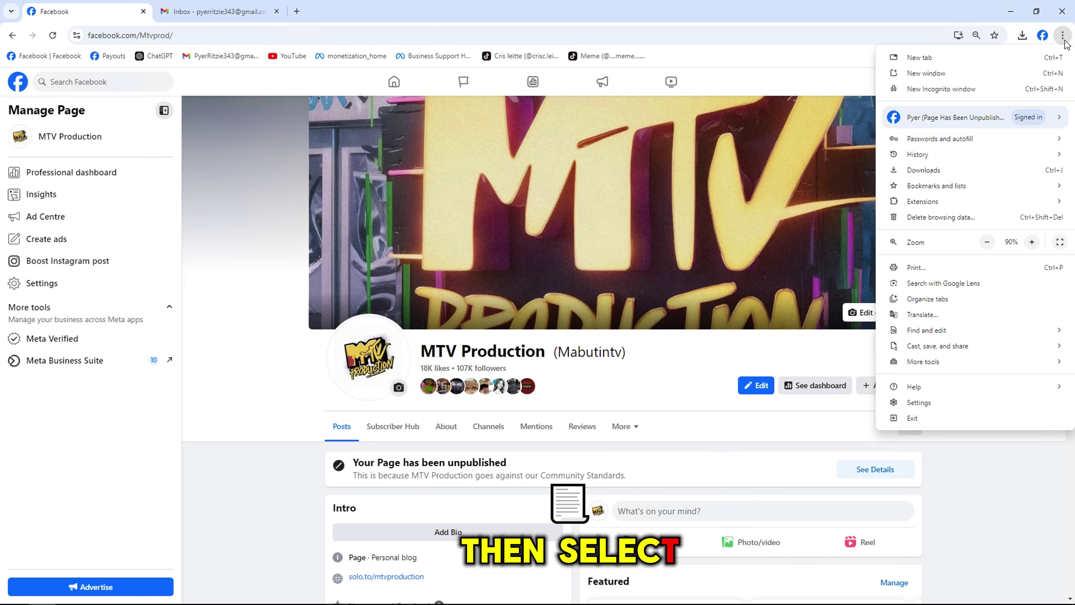
mouse_move(927, 200)
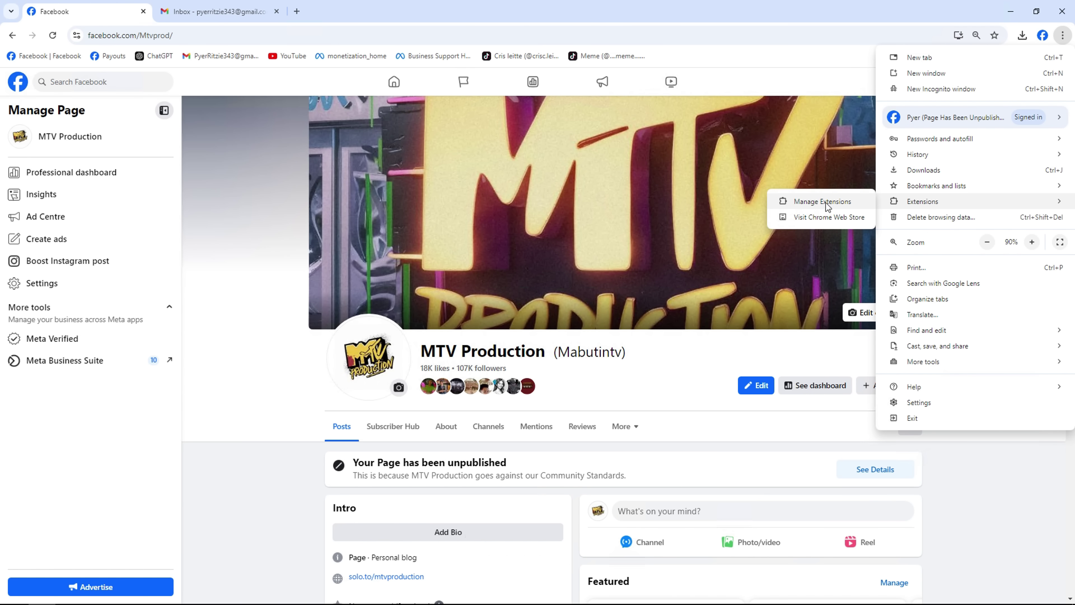
click(808, 207)
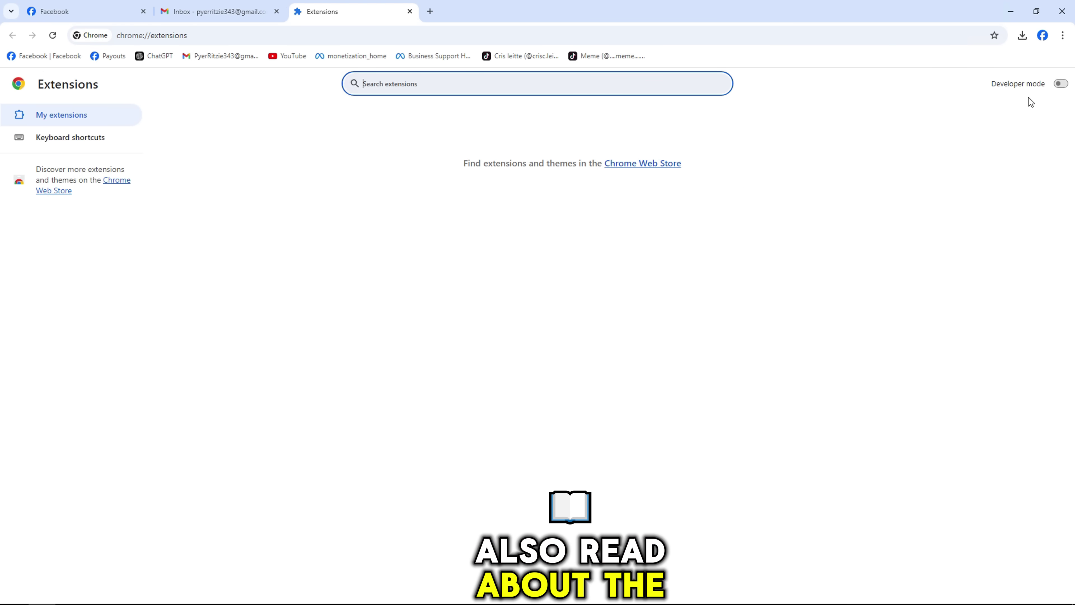
triple_click(1028, 98)
click(994, 89)
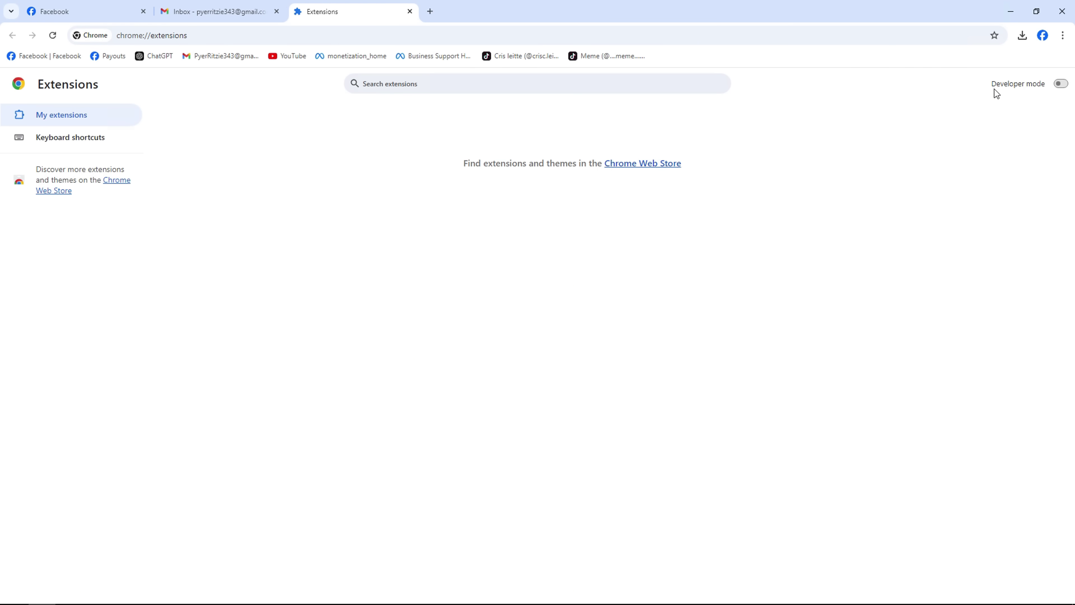
click(1061, 84)
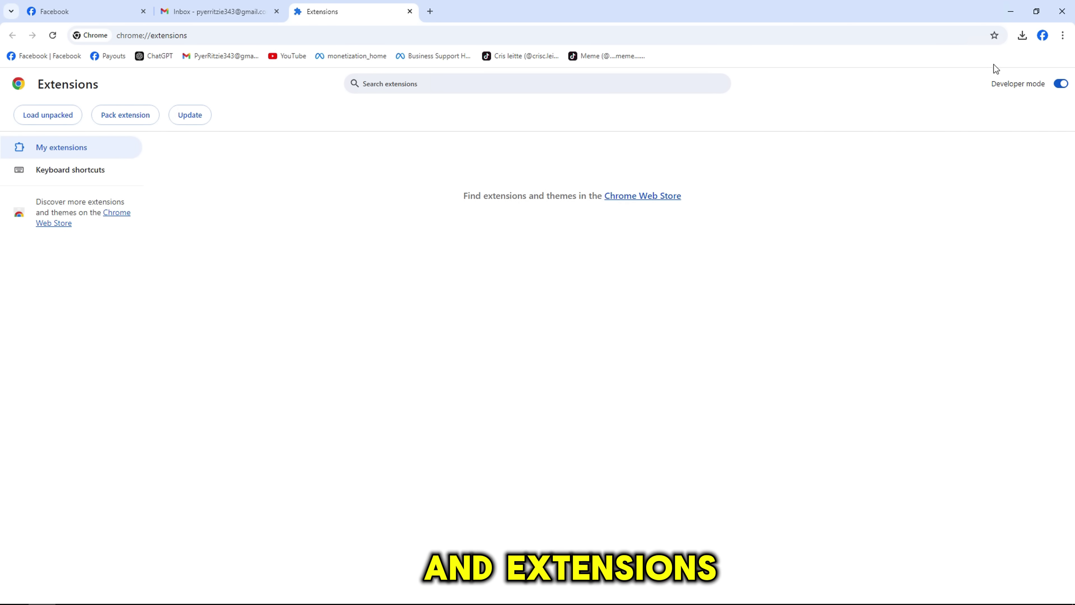
click(1020, 36)
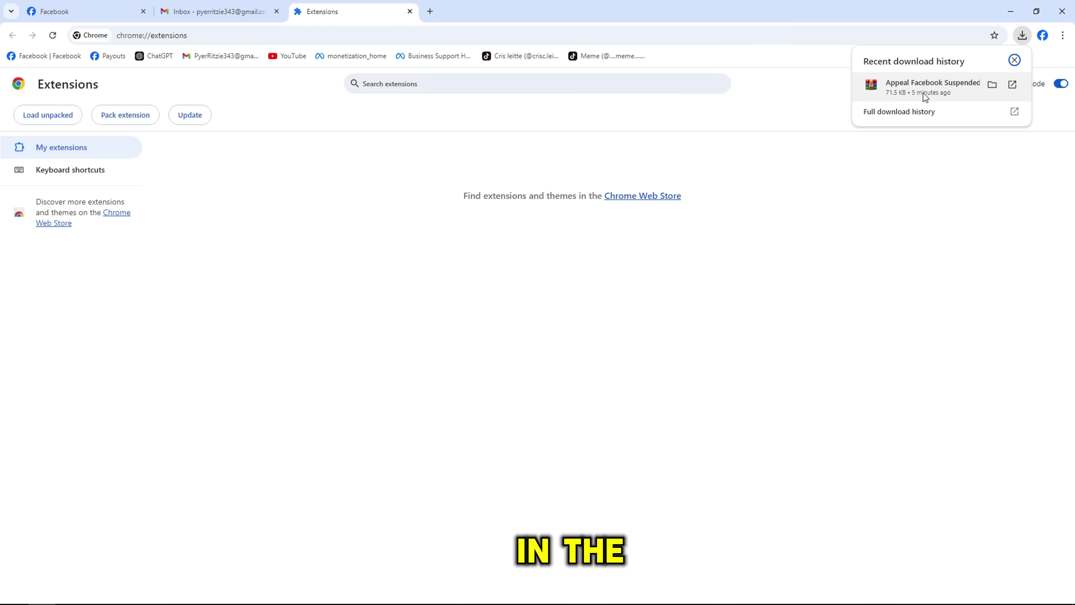
Extract the downloaded Appeal Facebook Suspended Page ZIP with Extract Here in its folder.
click(990, 90)
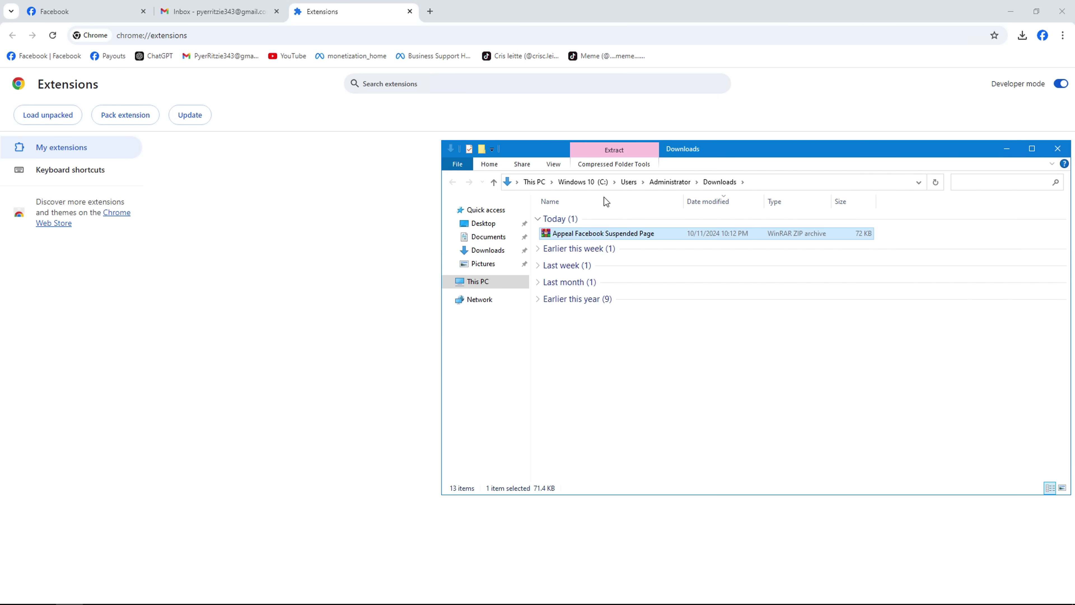
right_click(578, 233)
click(607, 301)
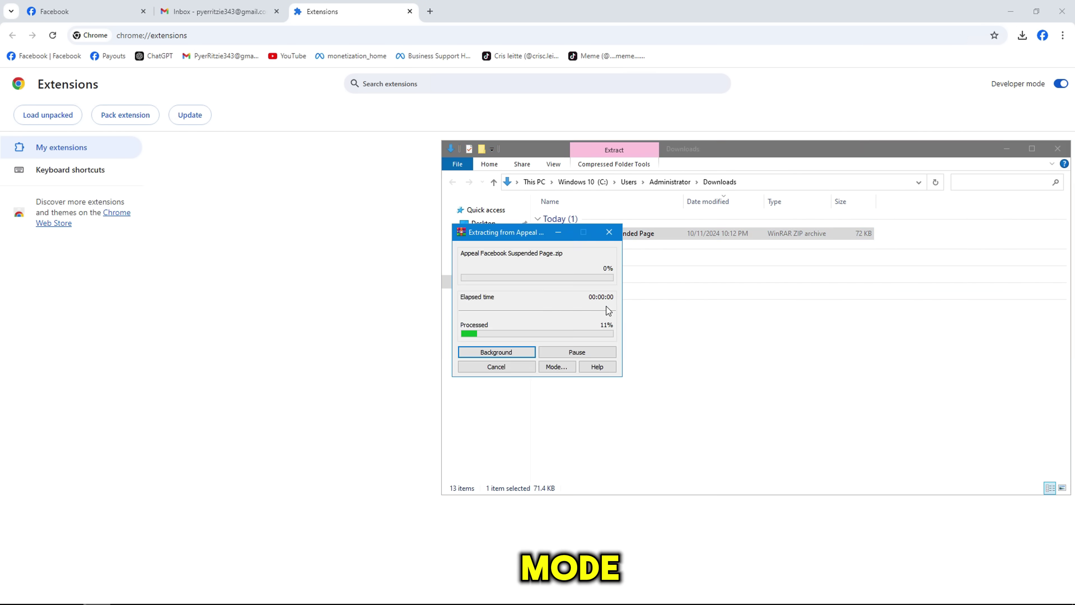
Drag the extracted folder onto chrome://extensions to install it as an unpacked extension.
click(602, 246)
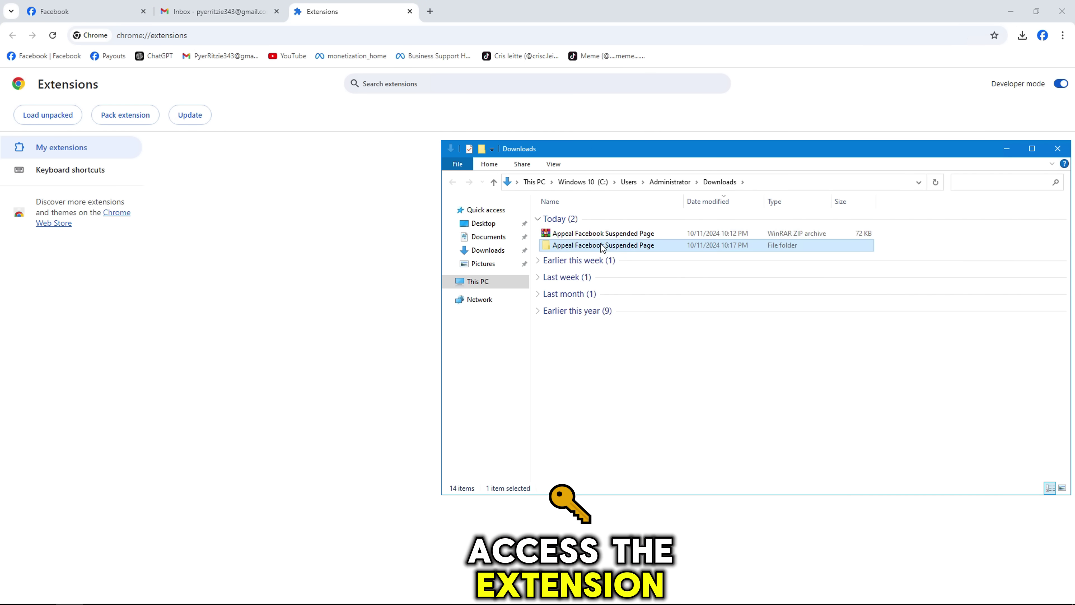
drag(535, 245, 352, 247)
drag(282, 196, 384, 219)
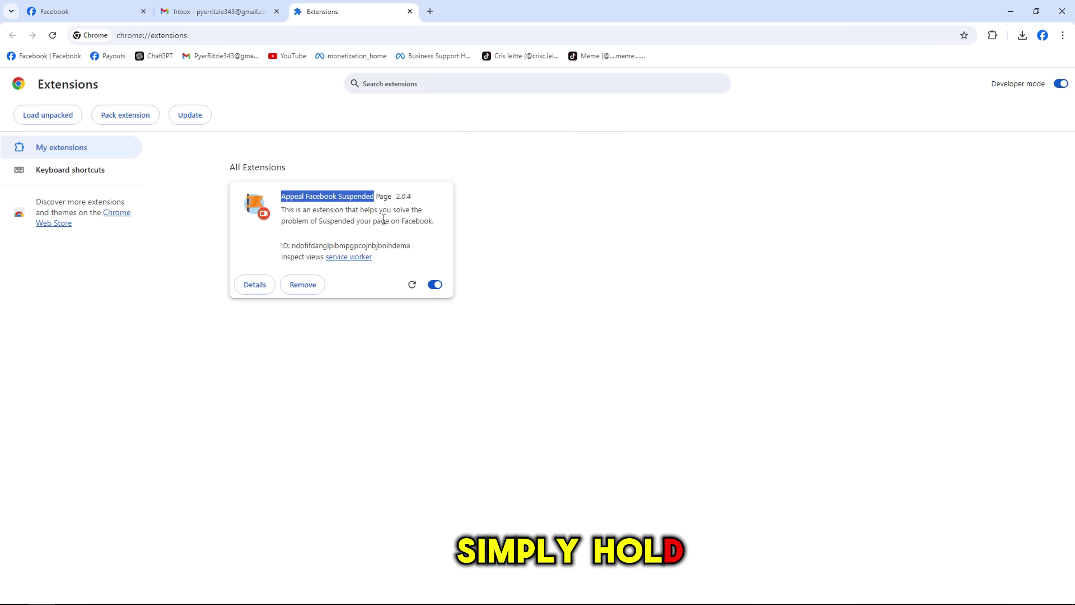
click(992, 36)
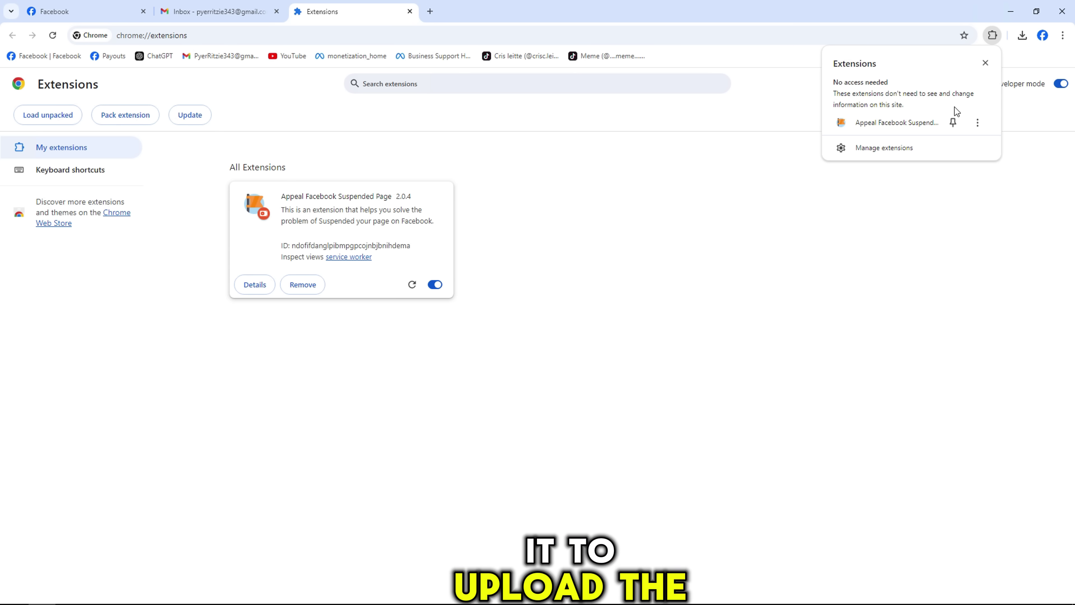
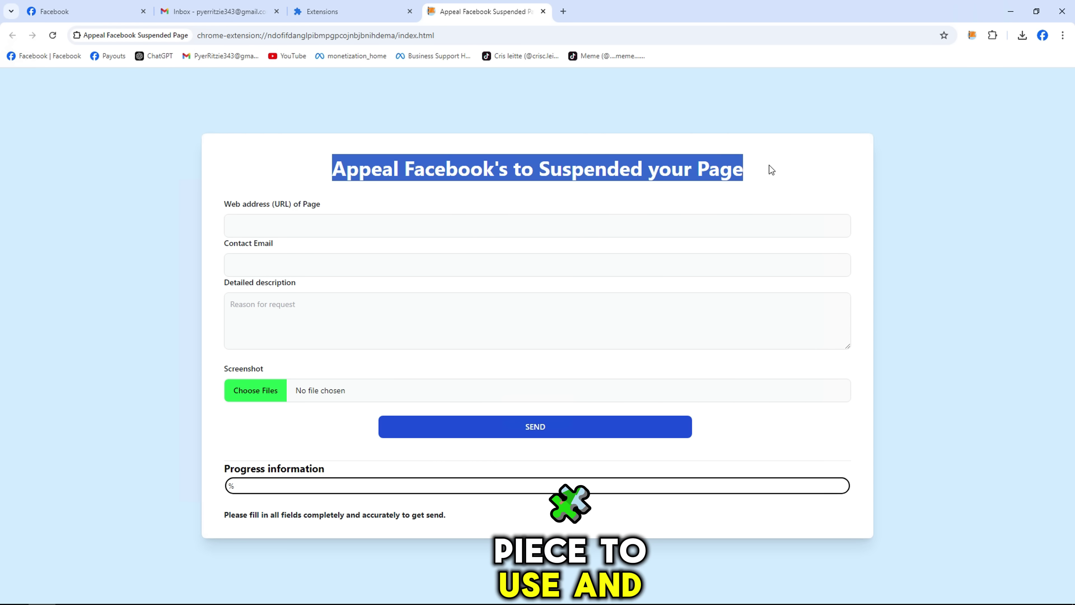
drag(230, 203, 332, 205)
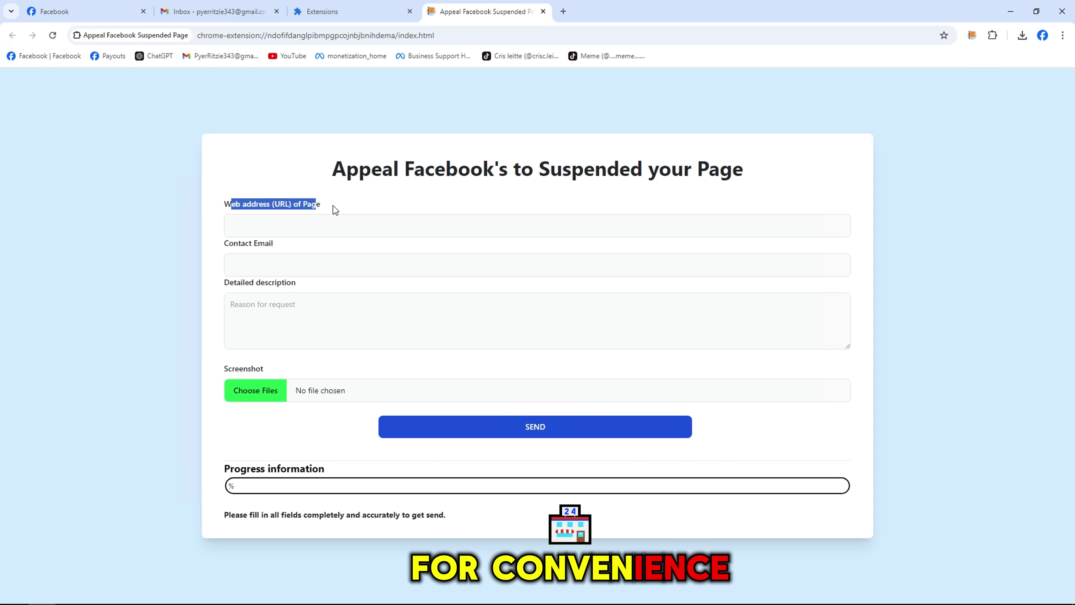
click(307, 230)
click(69, 8)
click(209, 38)
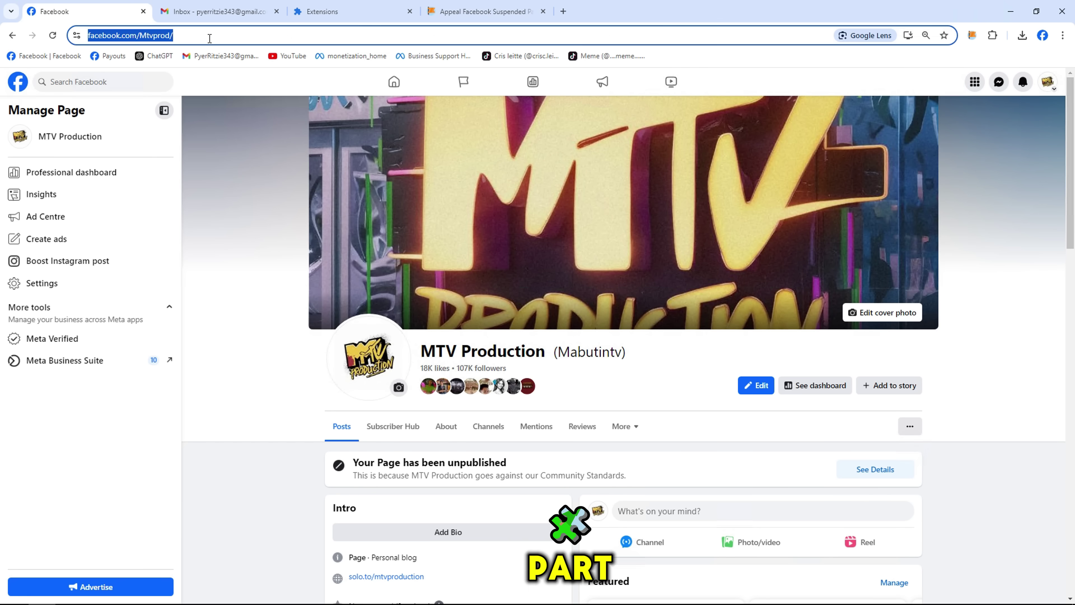
right_click(210, 38)
click(237, 136)
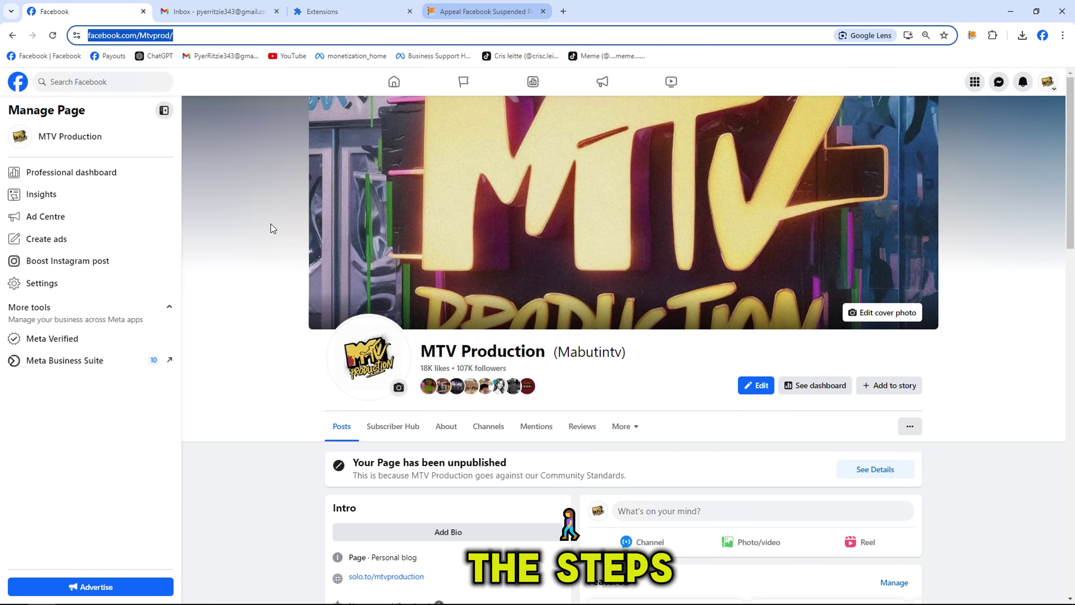
key(ctrl+shift+Tab)
click(244, 256)
click(254, 235)
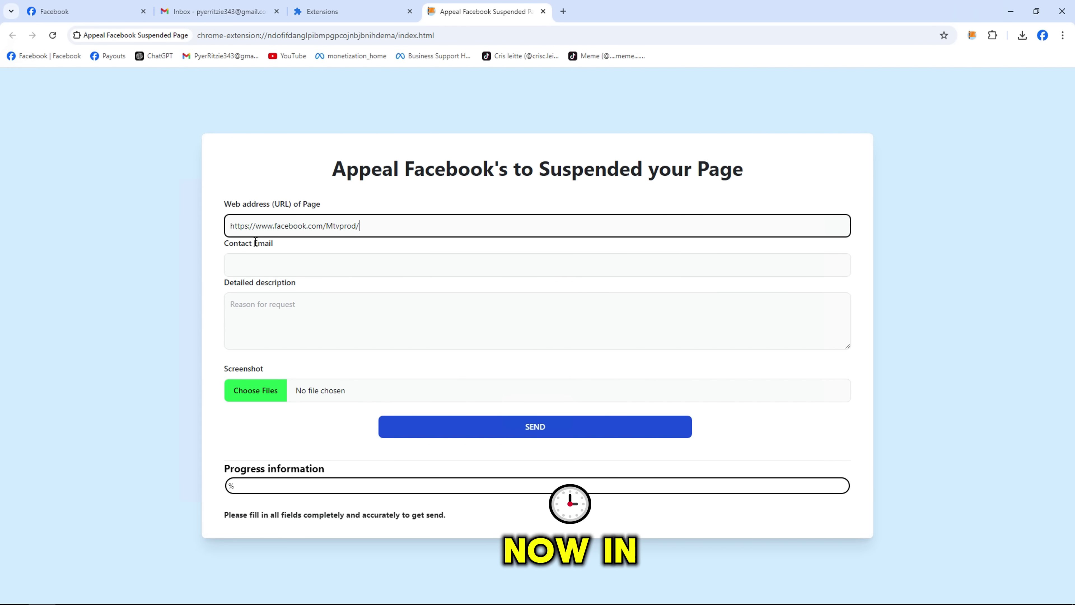
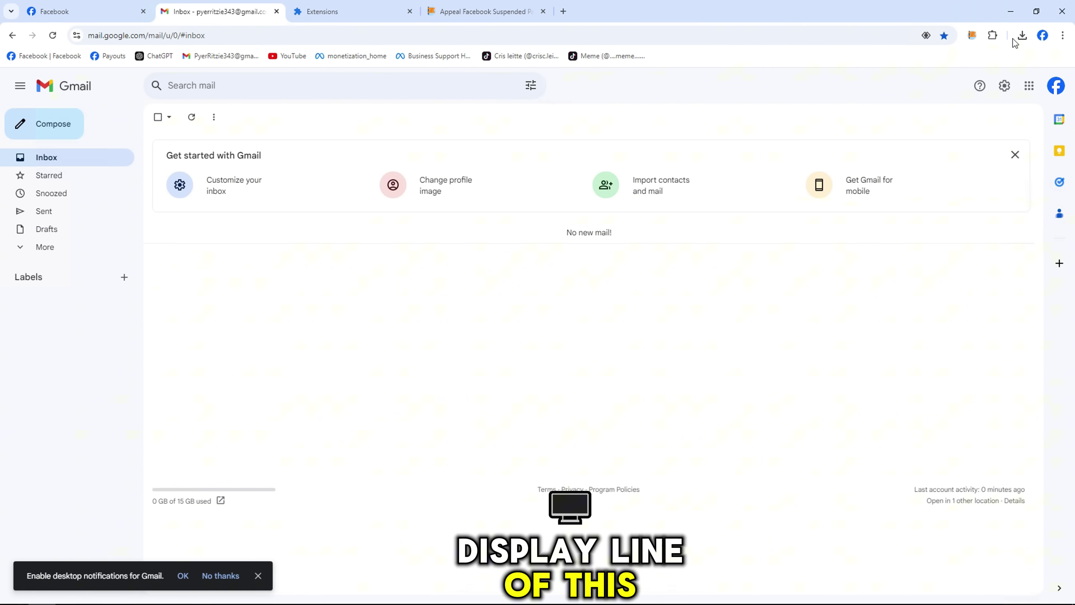
Copy the Gmail account e-mail from the account panel and focus the form's Contact Email field.
click(1056, 86)
triple_click(930, 122)
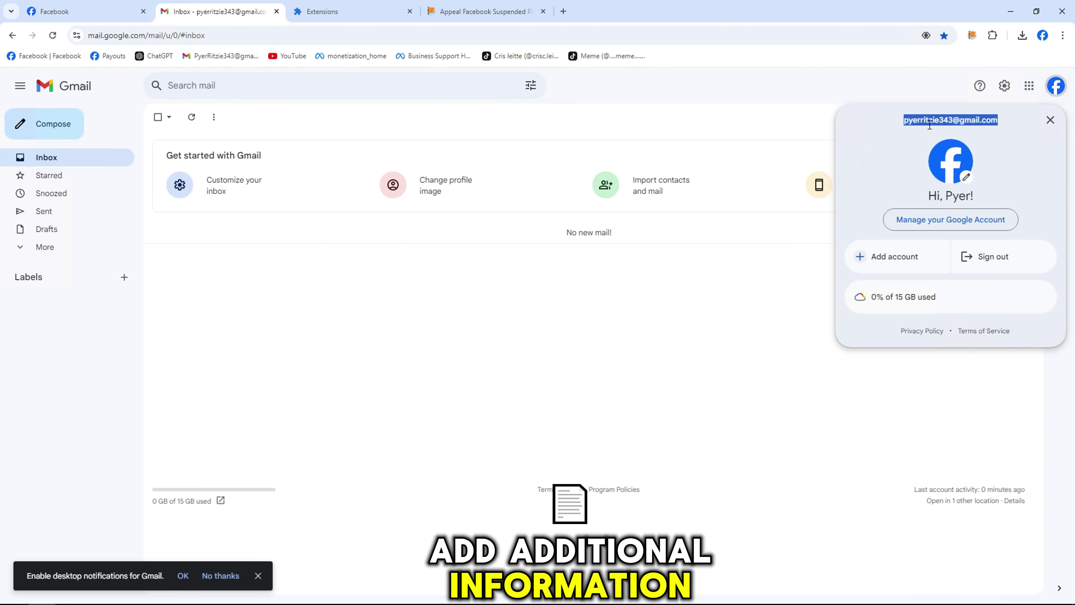
right_click(930, 122)
click(863, 135)
click(482, 11)
click(268, 256)
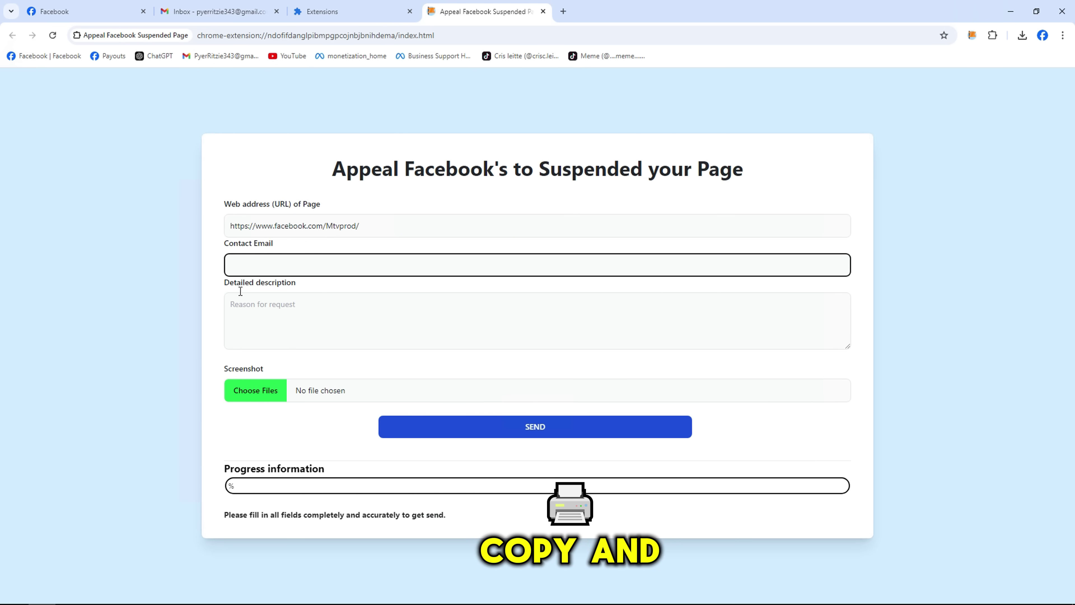
Paste the copied e-mail into Contact Email and enlarge the Detailed description box.
key(ctrl+v)
drag(230, 282, 249, 282)
drag(853, 348, 828, 384)
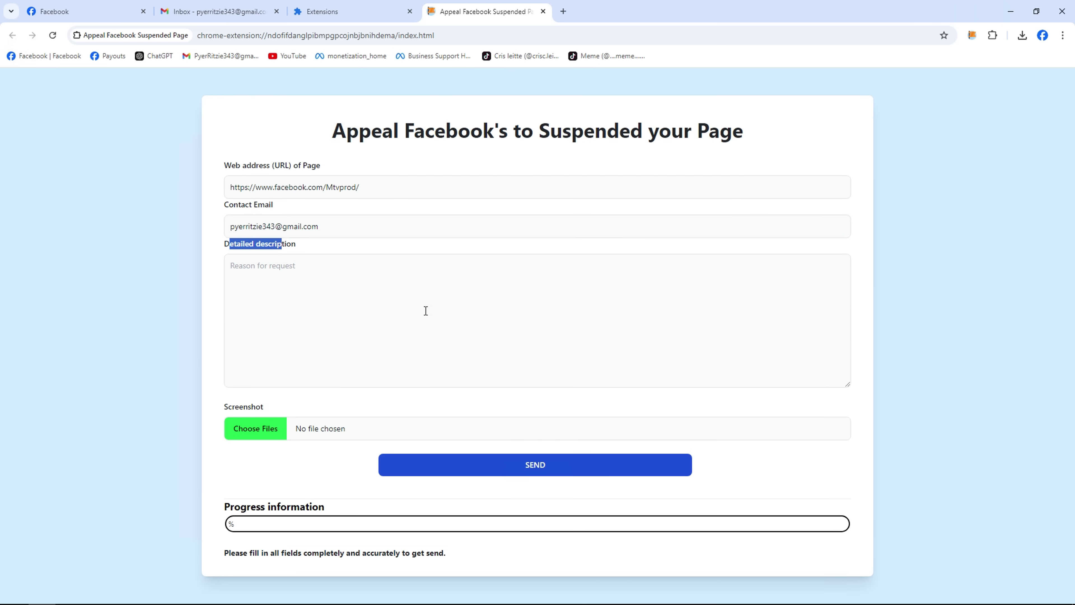
Write the appeal letter saying 'MTV Production' was unpublished without any mistake and promising to follow policy.
click(425, 310)
text(Dear Facebook Team,)
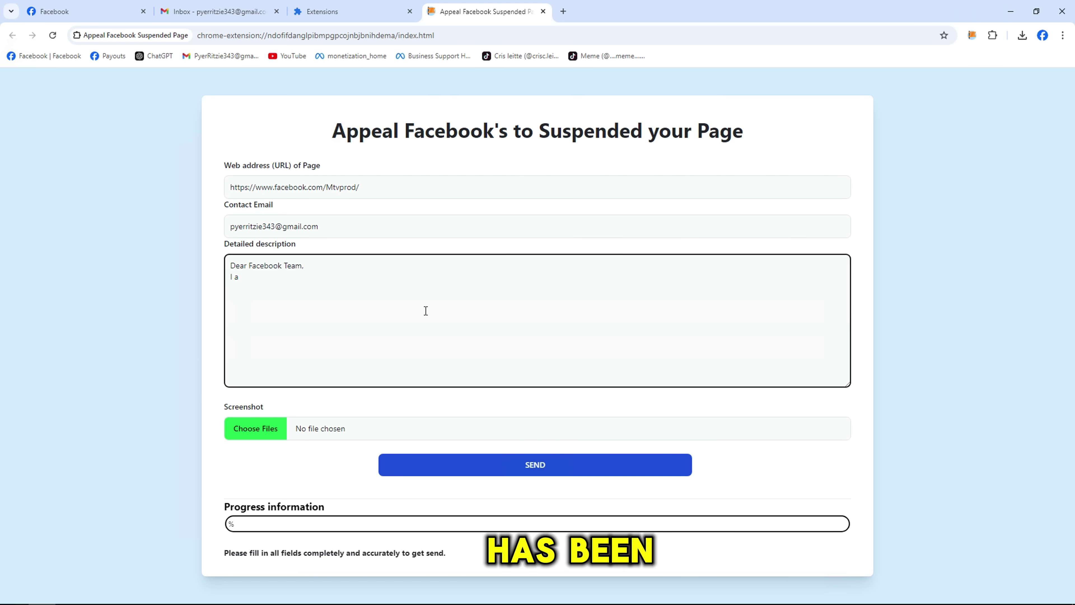
text(m loyal Facebook Creator for a long time, due to some lack of k)
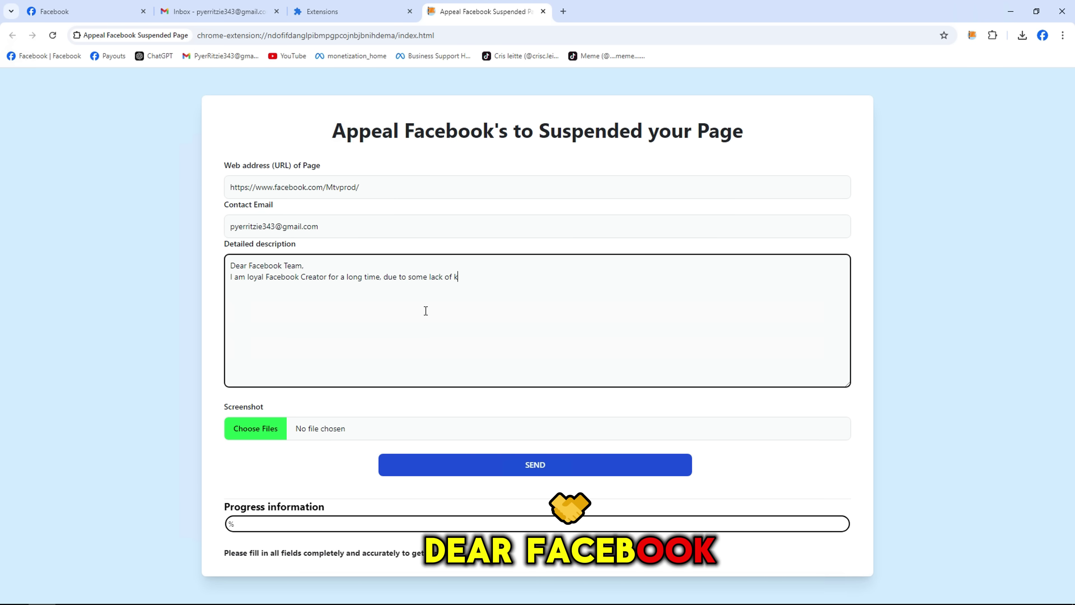
text(ebook policy my pag)
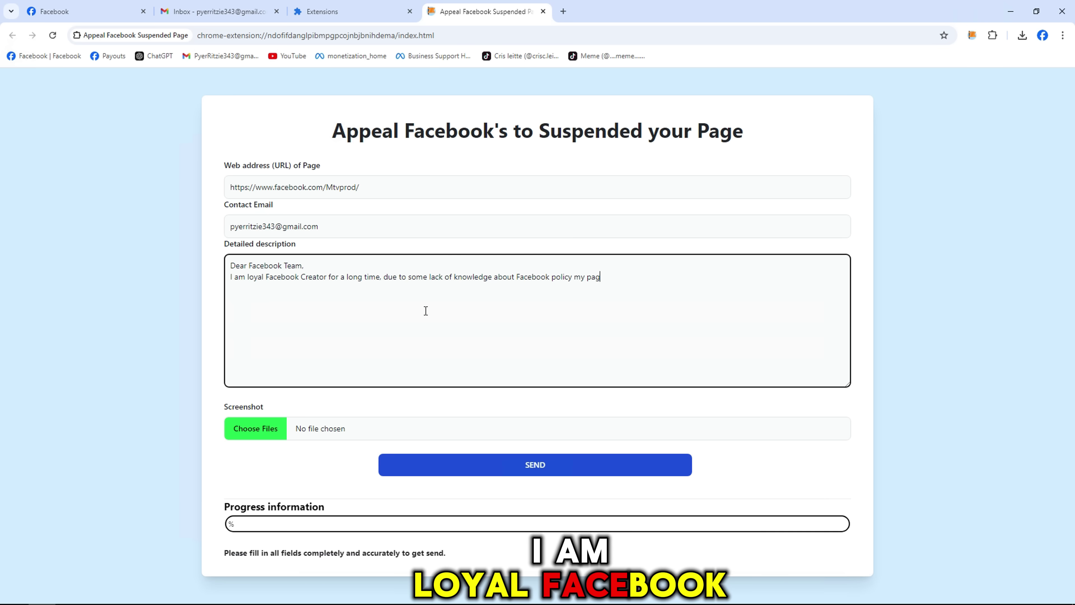
text(e"MTV Production" g)
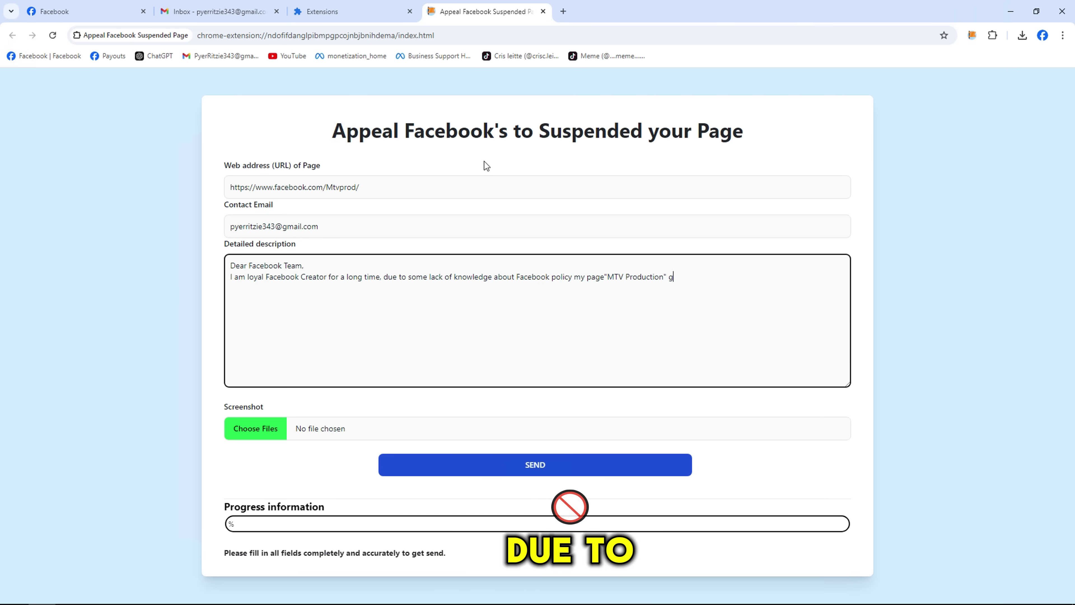
text(ot unublishe)
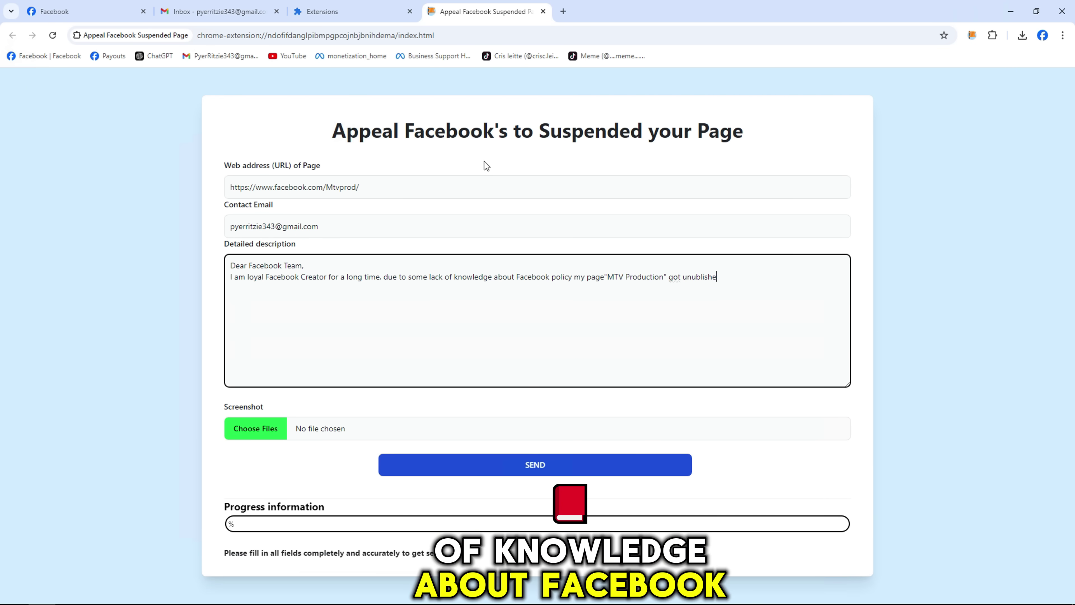
text(d but from my end no mistake made, )
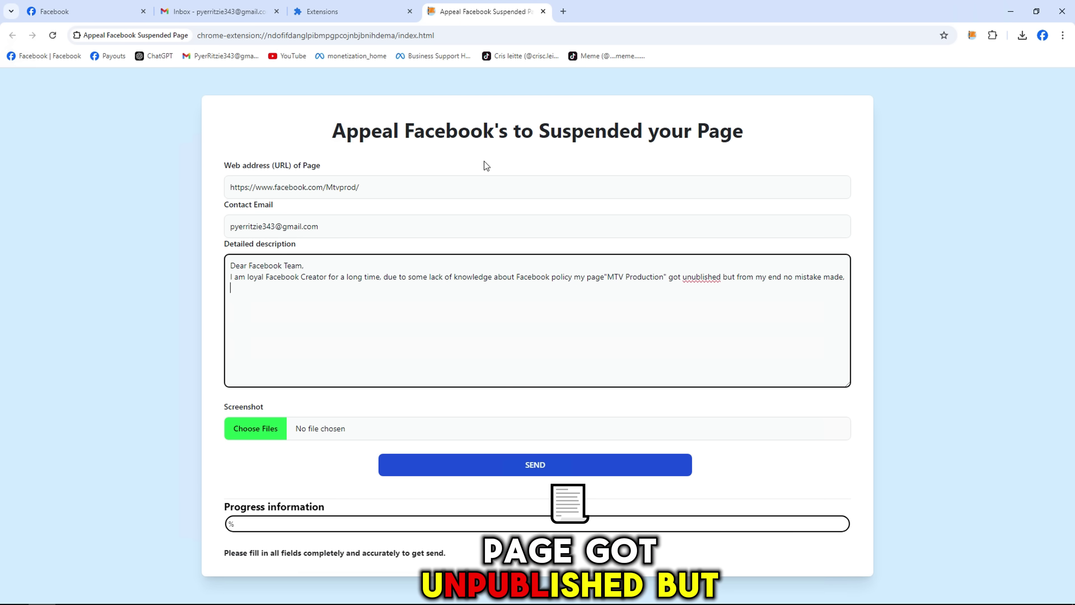
text(i will obey your policy and)
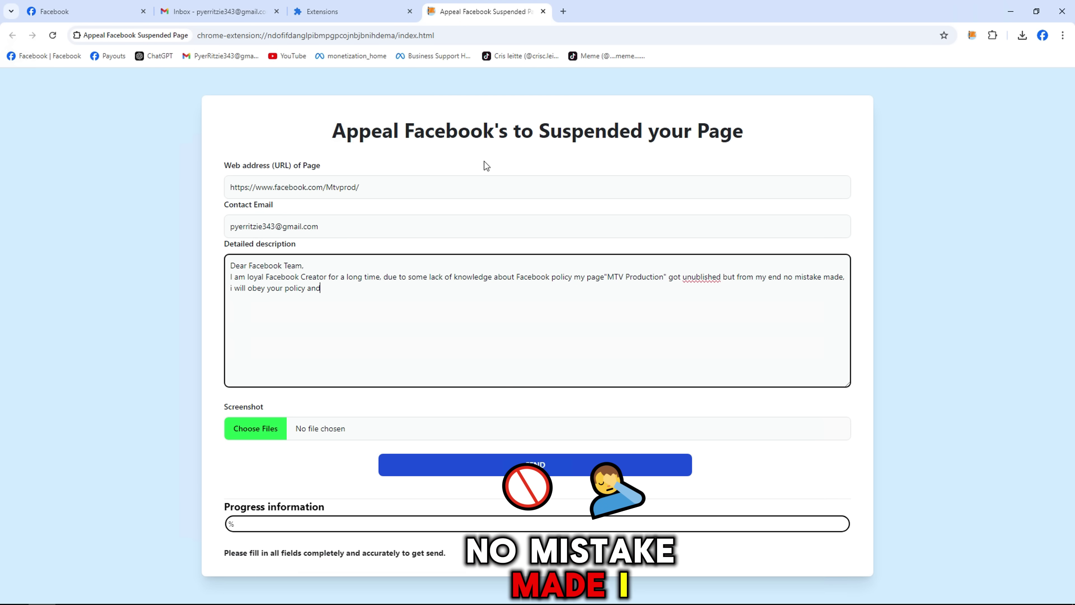
text( guideline now onward. Please verify and publ)
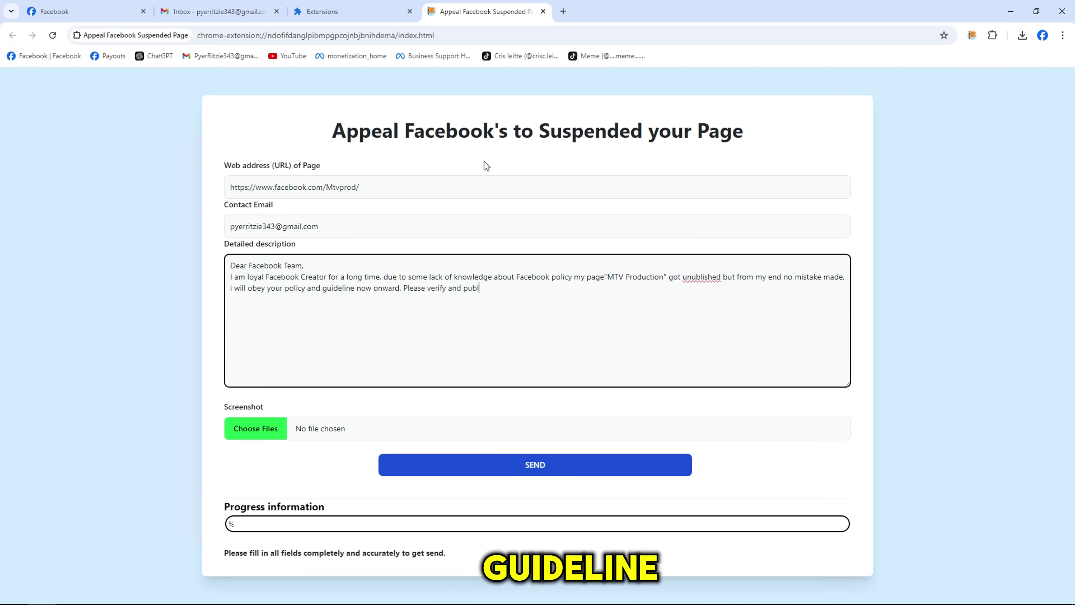
text(ish my Facebook page as soon as possible.)
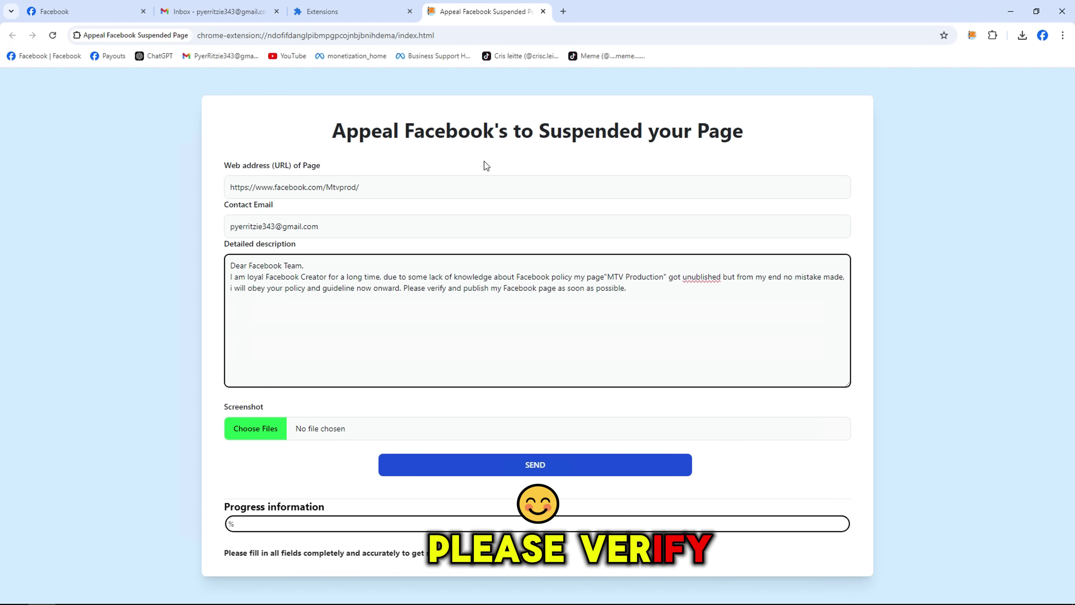
Add a blank line after the greeting and sign off with 'Thanks, Regards'.
click(326, 270)
key(Return)
click(259, 312)
key(Return)
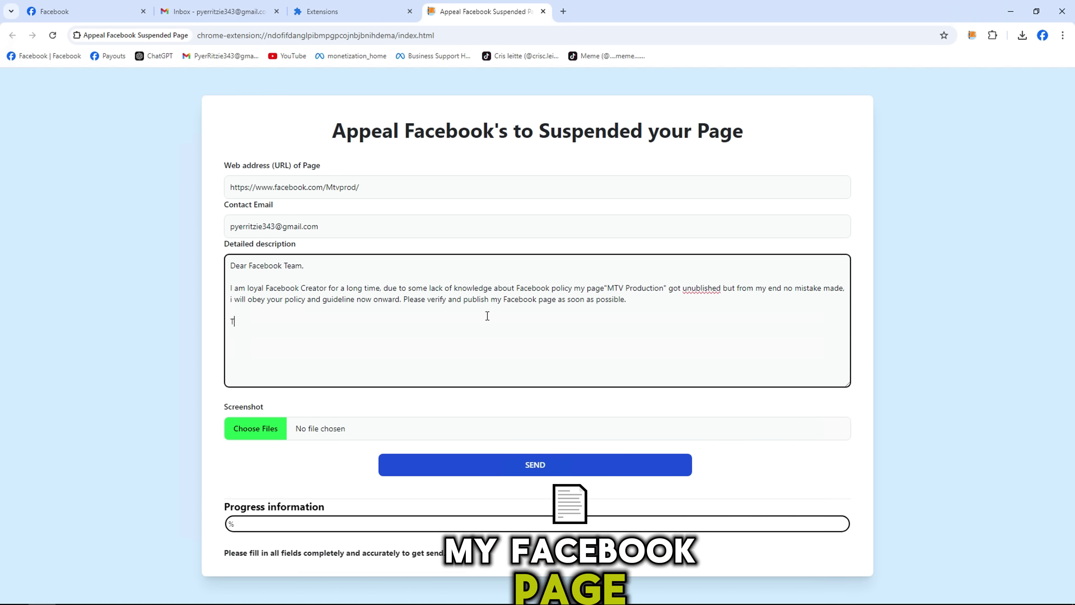
text(Thanks, Regards)
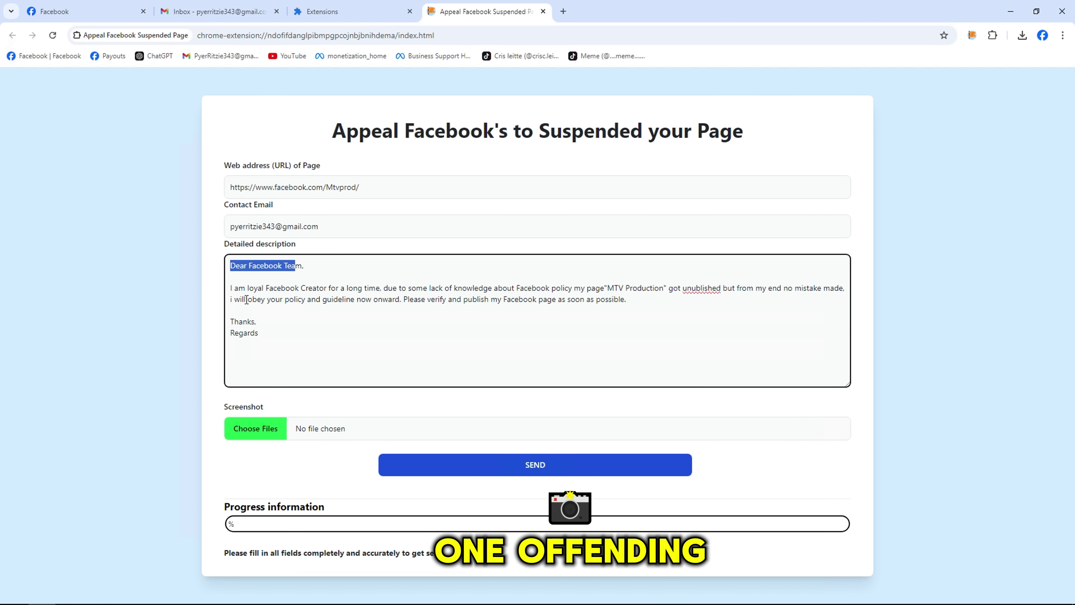
Review the letter's opening paragraph by selecting and then deselecting its text.
drag(345, 295, 572, 294)
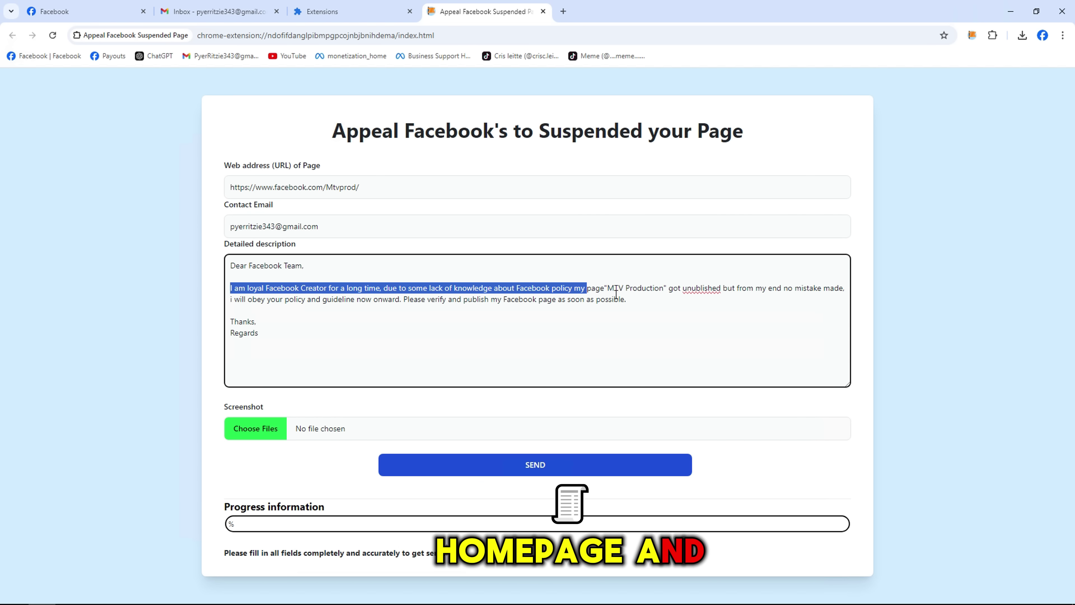
drag(655, 295, 842, 292)
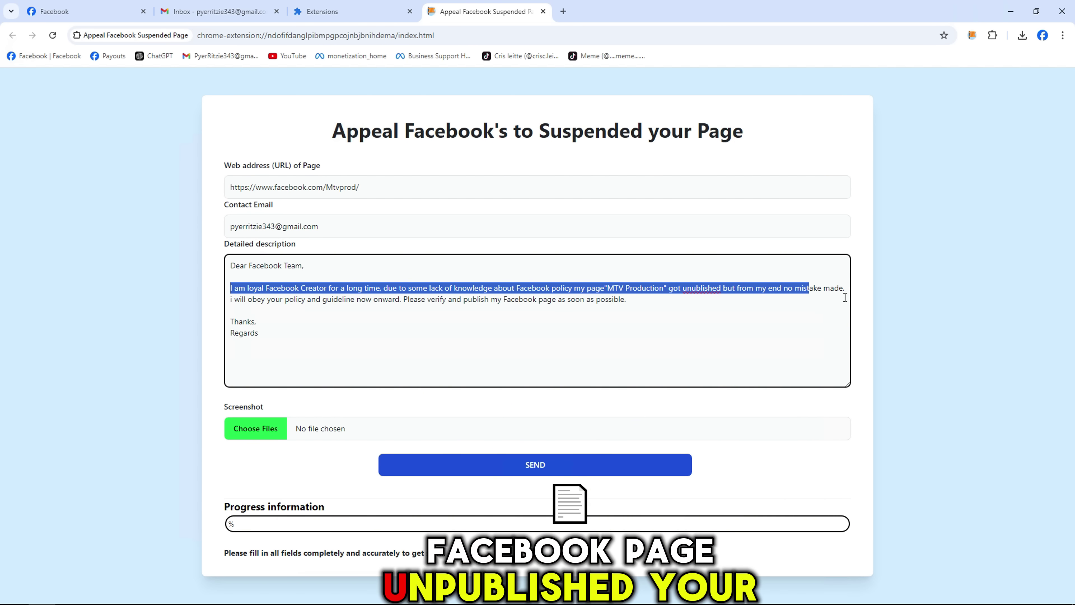
click(591, 309)
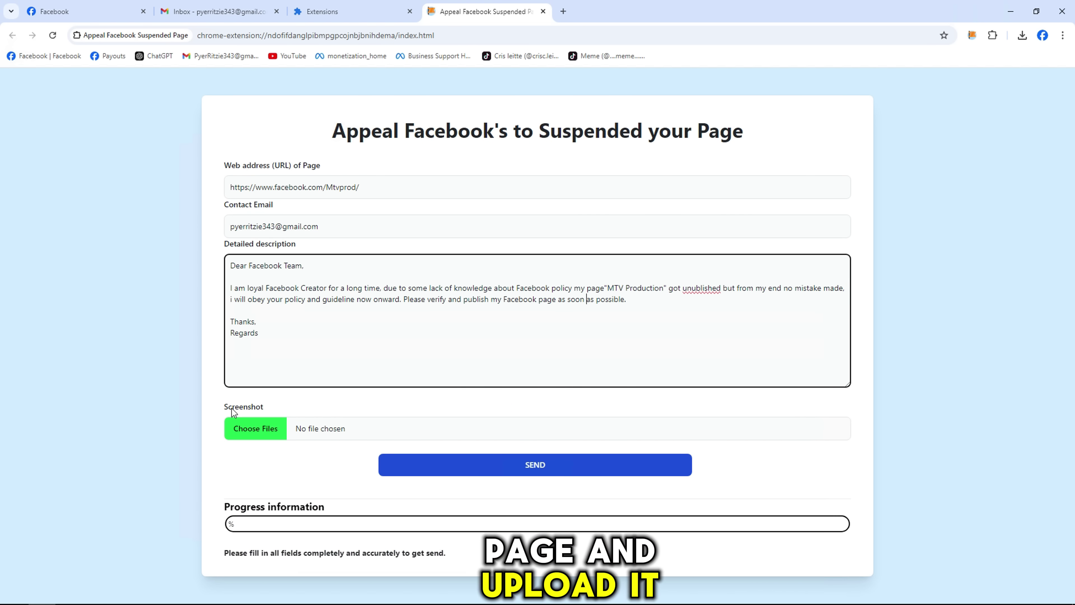
drag(280, 408, 223, 407)
click(377, 325)
Capture the unpublished MTV Production page with Snipping Tool and save it to Downloads.
click(64, 5)
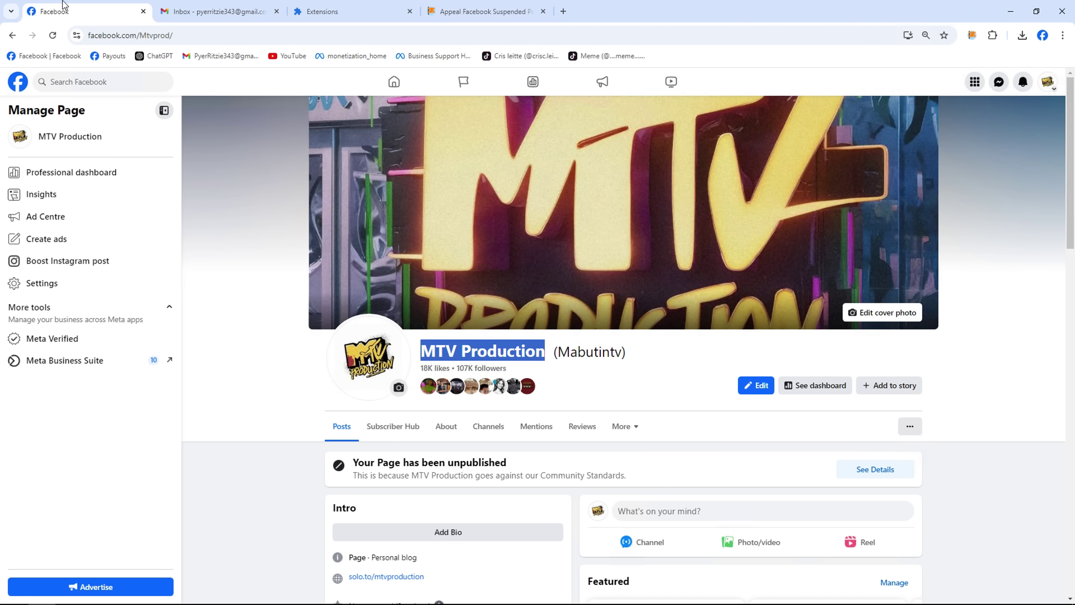
click(592, 380)
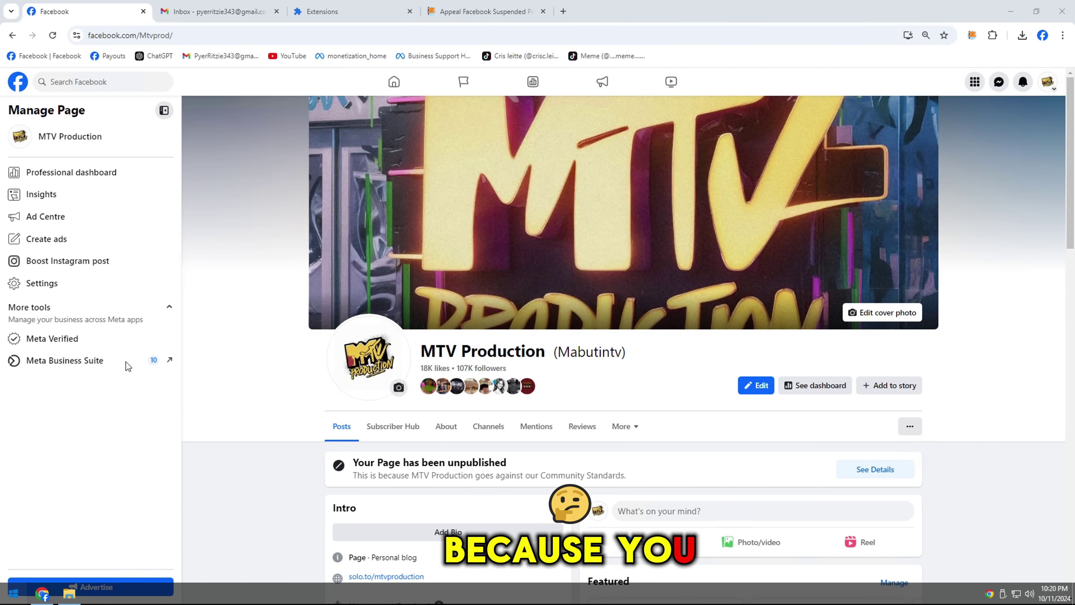
key(super)
text(snipping)
click(98, 286)
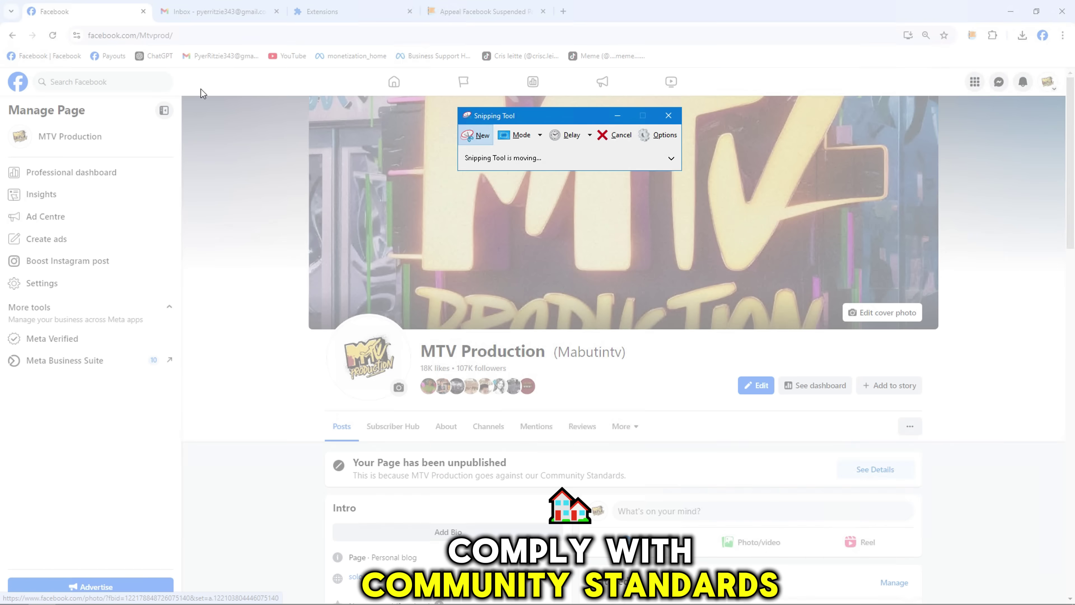
click(202, 93)
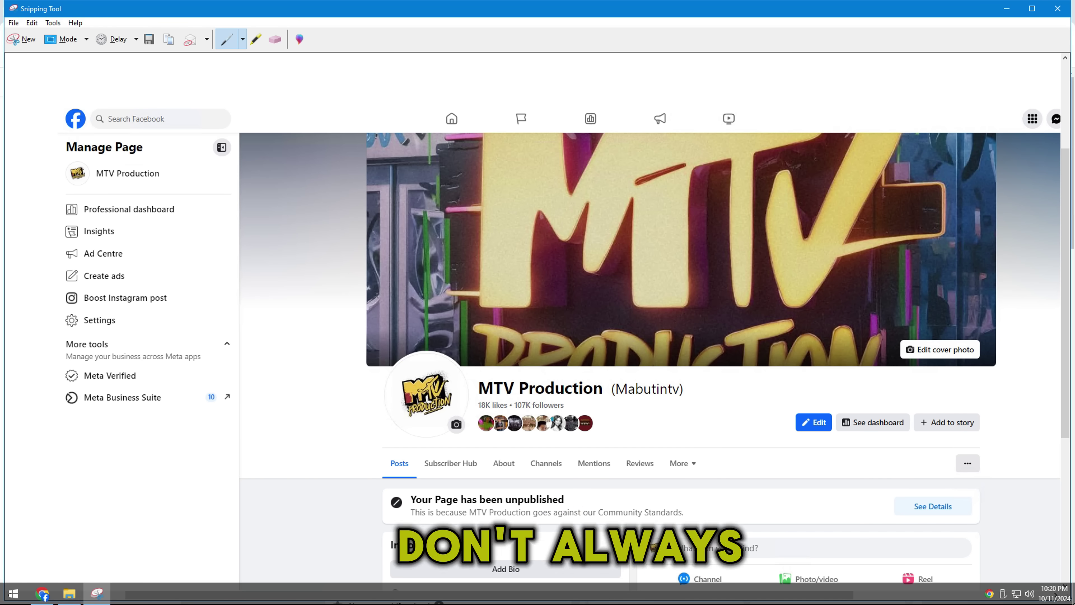
click(149, 39)
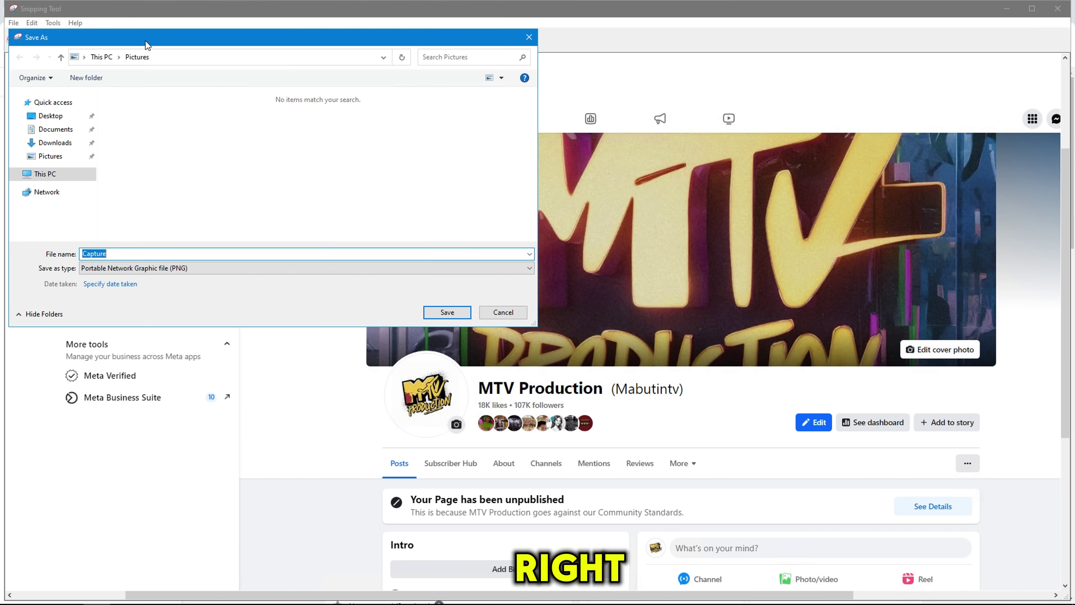
click(39, 143)
click(446, 312)
click(1059, 8)
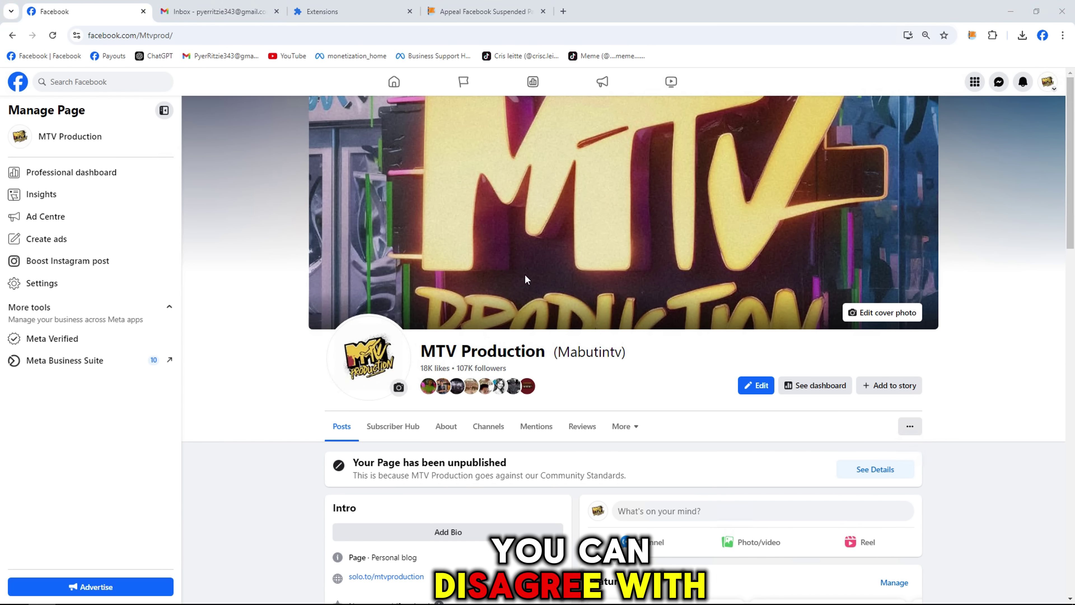
Open the page's Page status view and take a full-screen Snipping Tool capture of it.
click(910, 426)
click(878, 291)
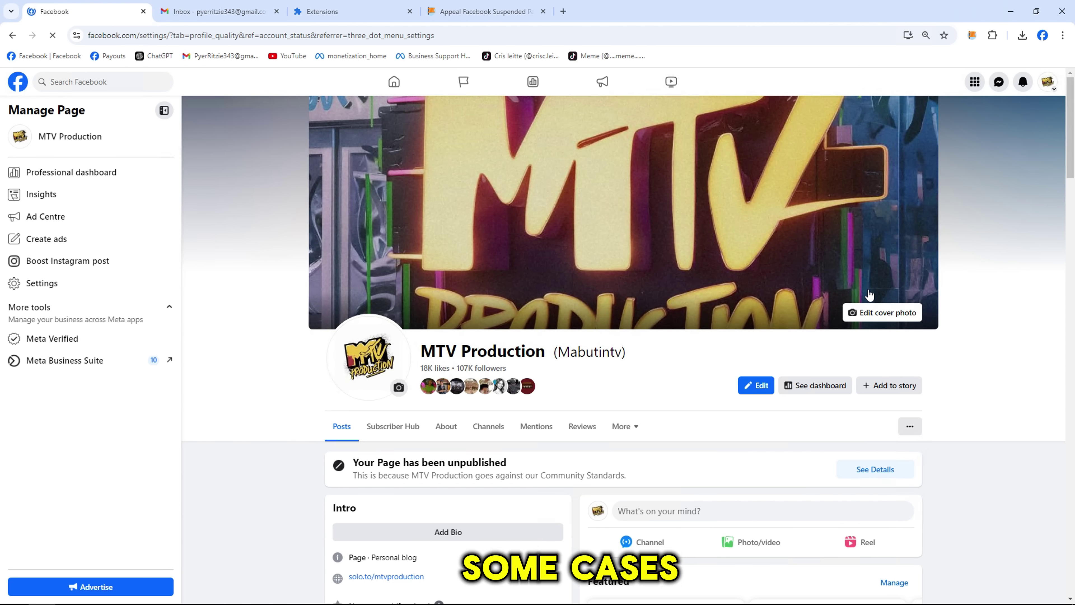
key(super)
text(snip)
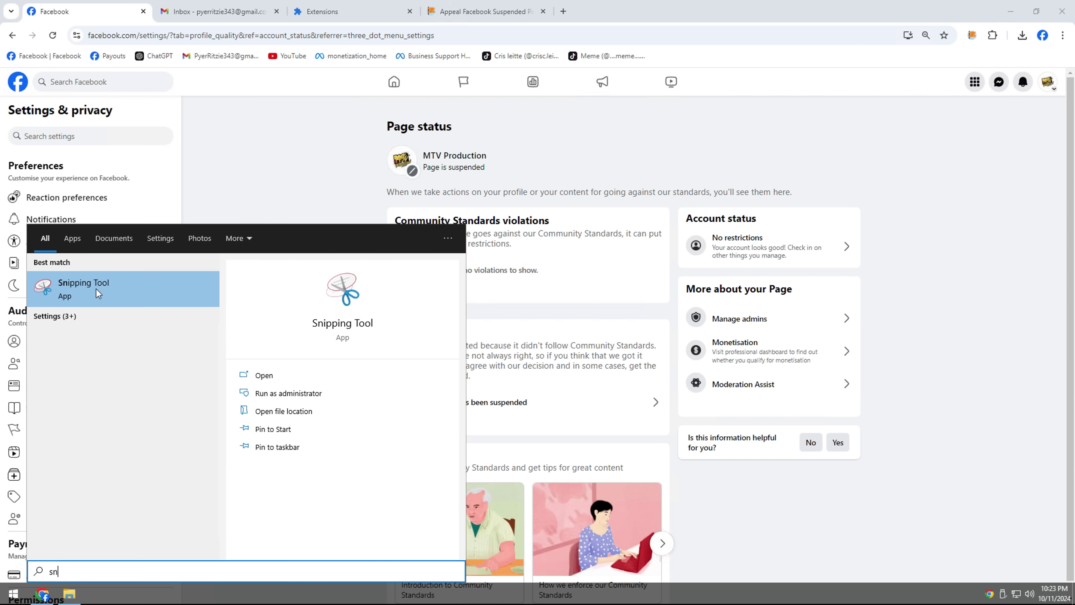
click(95, 289)
click(477, 134)
drag(2, 68, 1071, 601)
Save the Page status capture as 'Capture quality' in Downloads rather than replacing Capture.
click(149, 39)
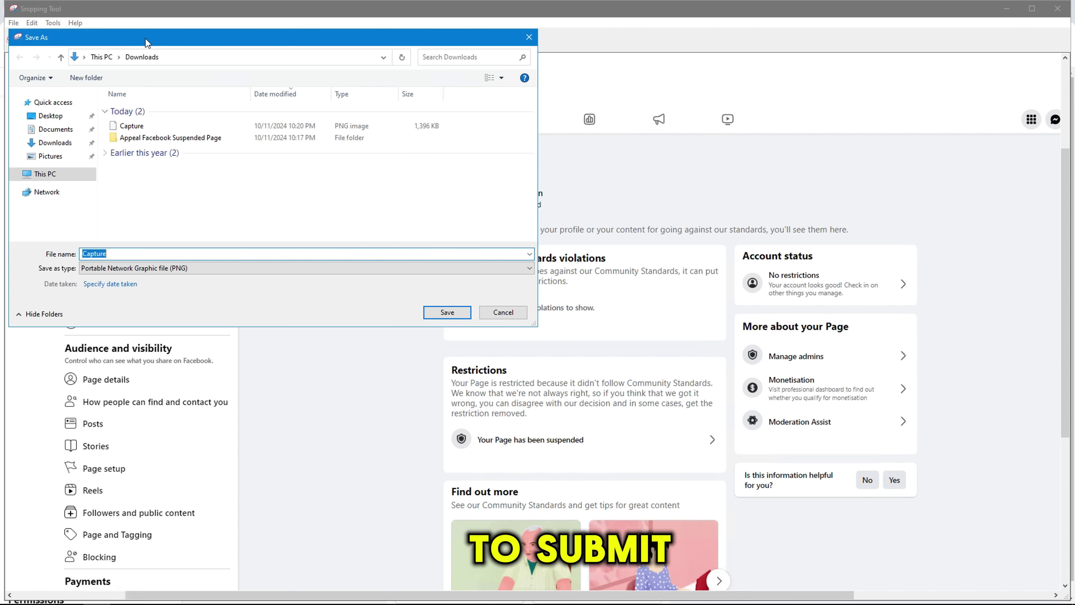
click(440, 312)
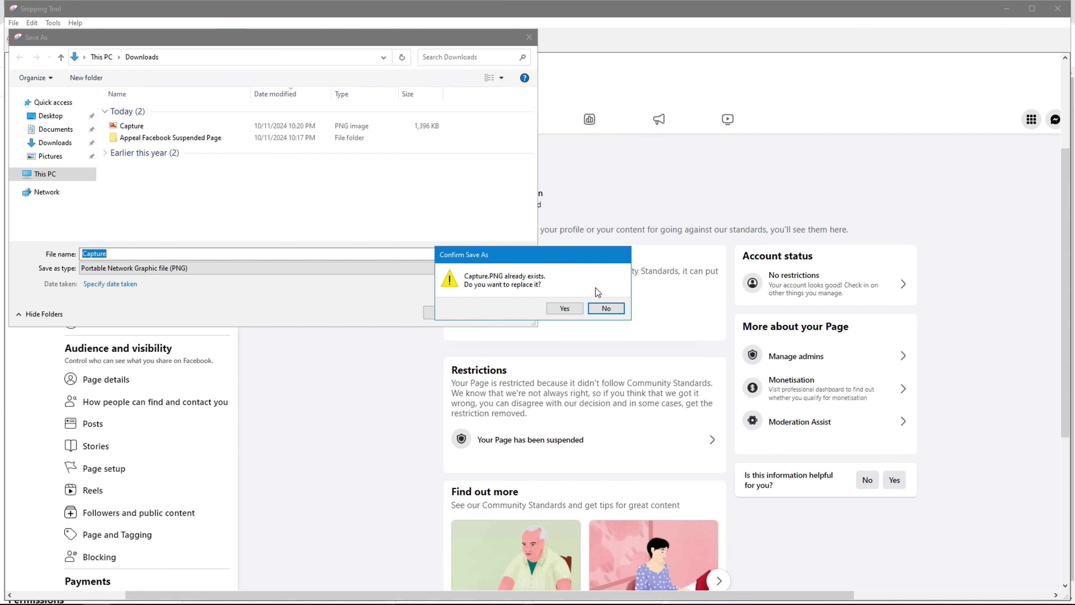
key(Return)
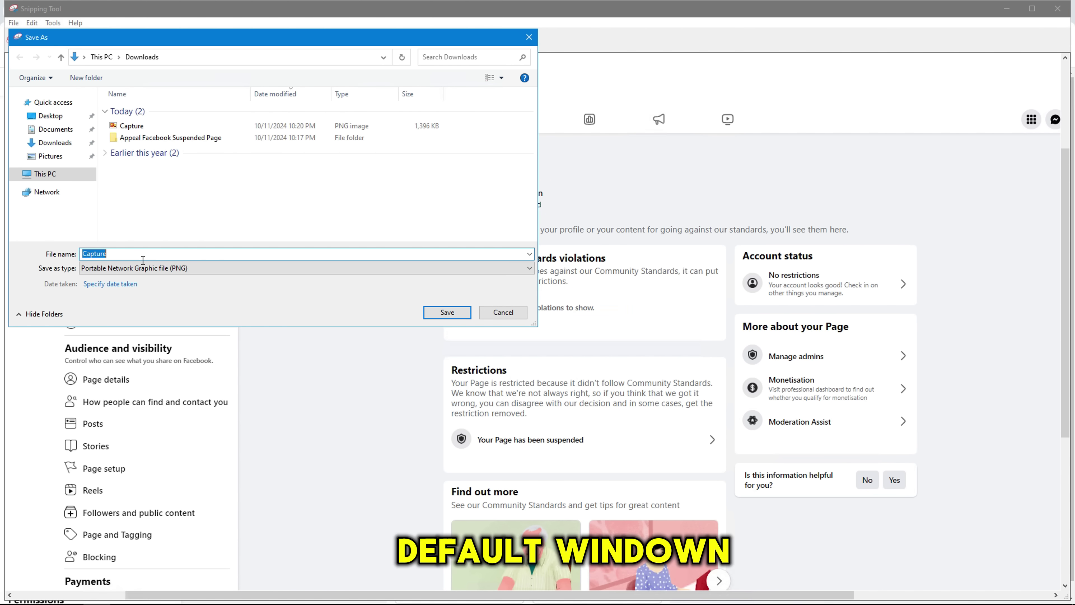
click(143, 260)
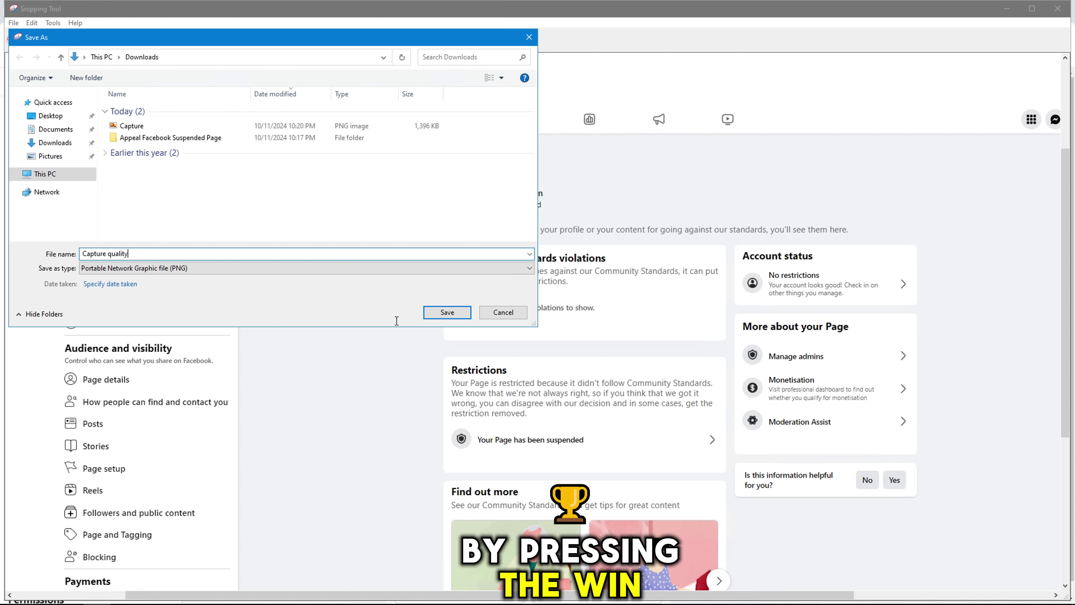
click(447, 312)
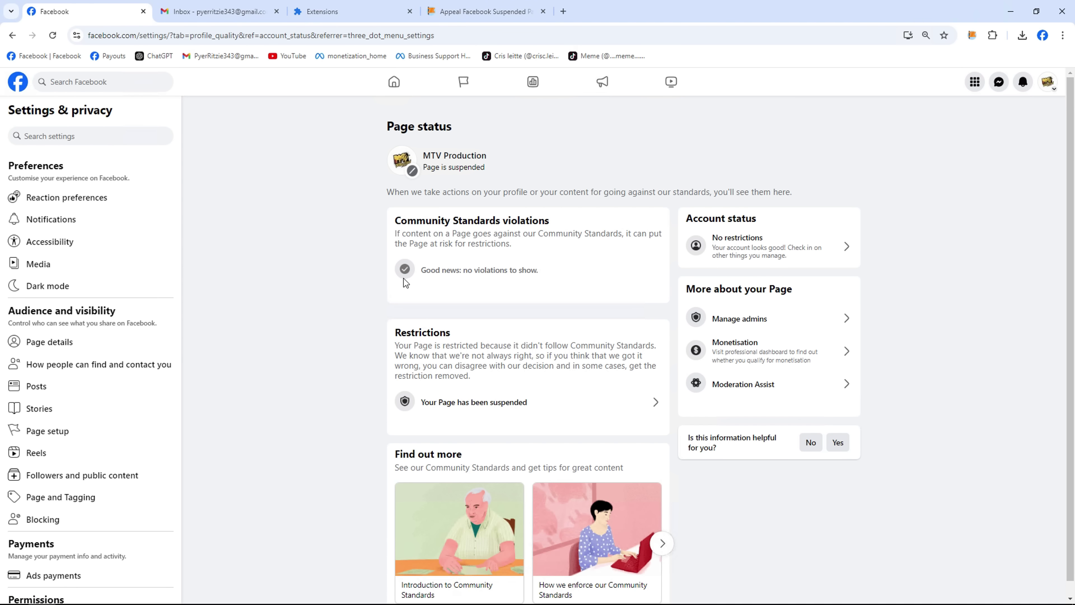
click(482, 12)
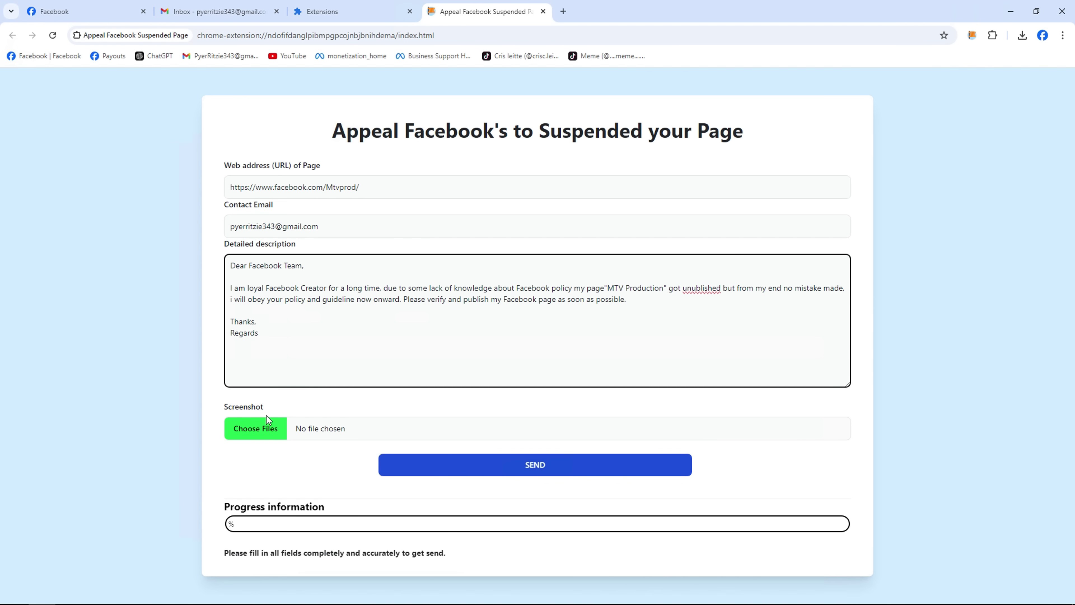
Attach the Capture and Capture quality screenshots to the appeal form.
click(259, 429)
click(127, 109)
shift+click(137, 98)
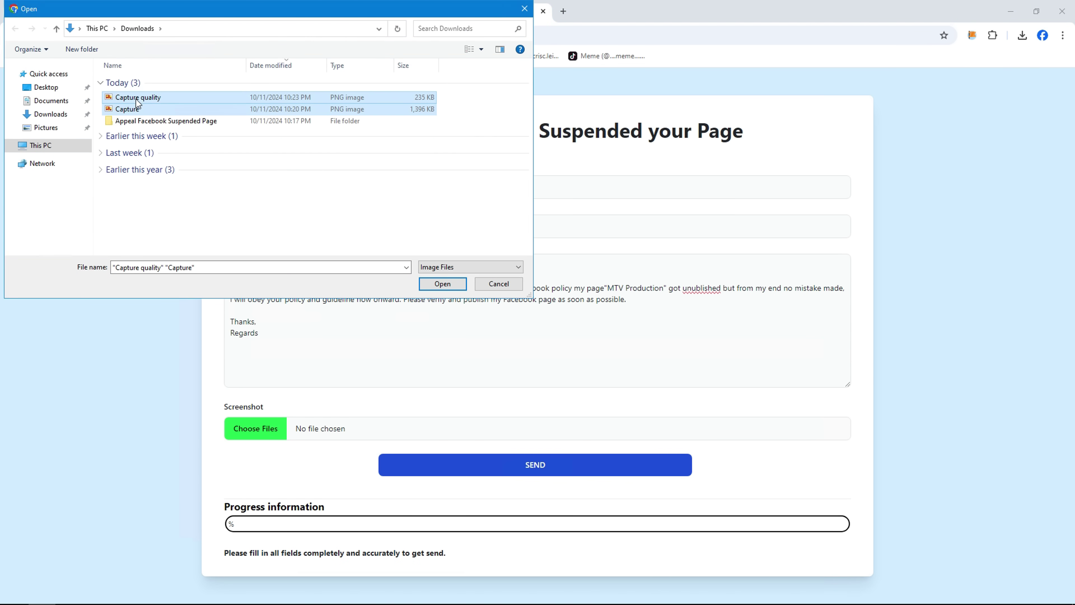
click(441, 284)
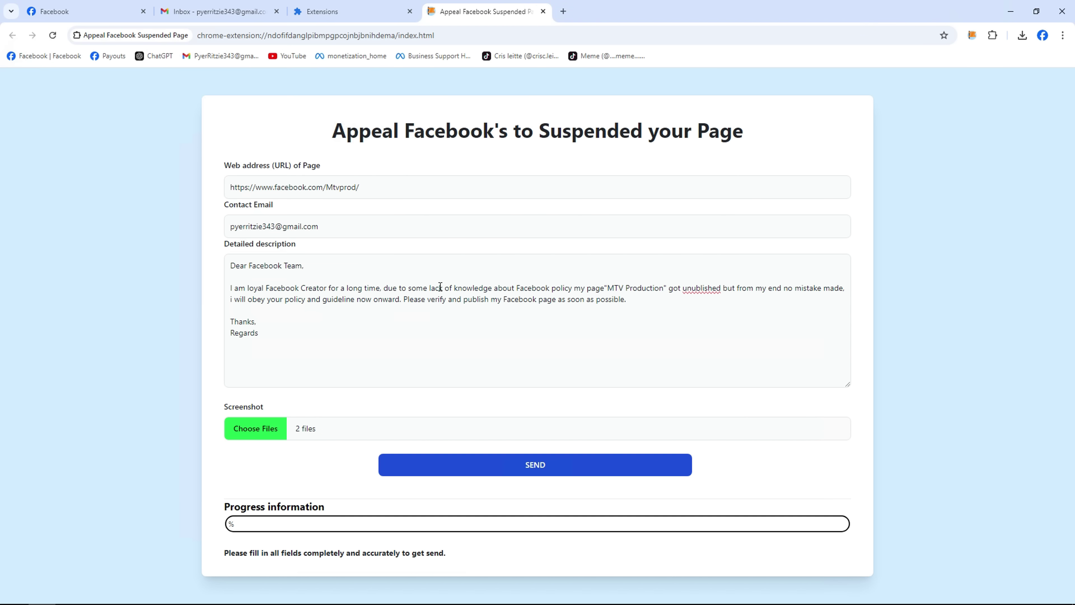
Send the appeal and confirm the 'Form submitted successfully' message appears.
click(575, 464)
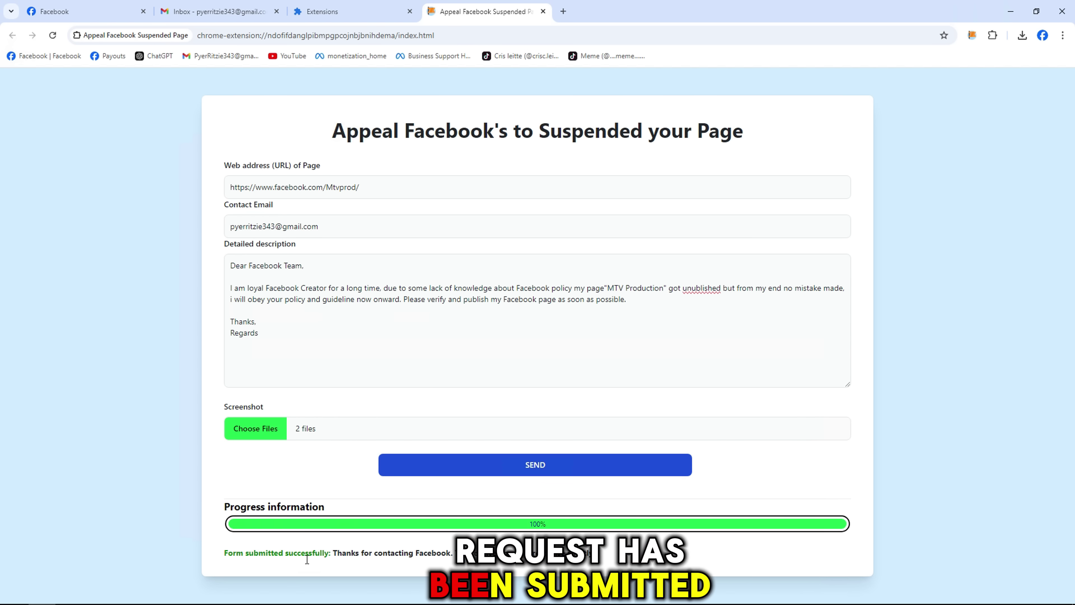
drag(225, 552, 592, 554)
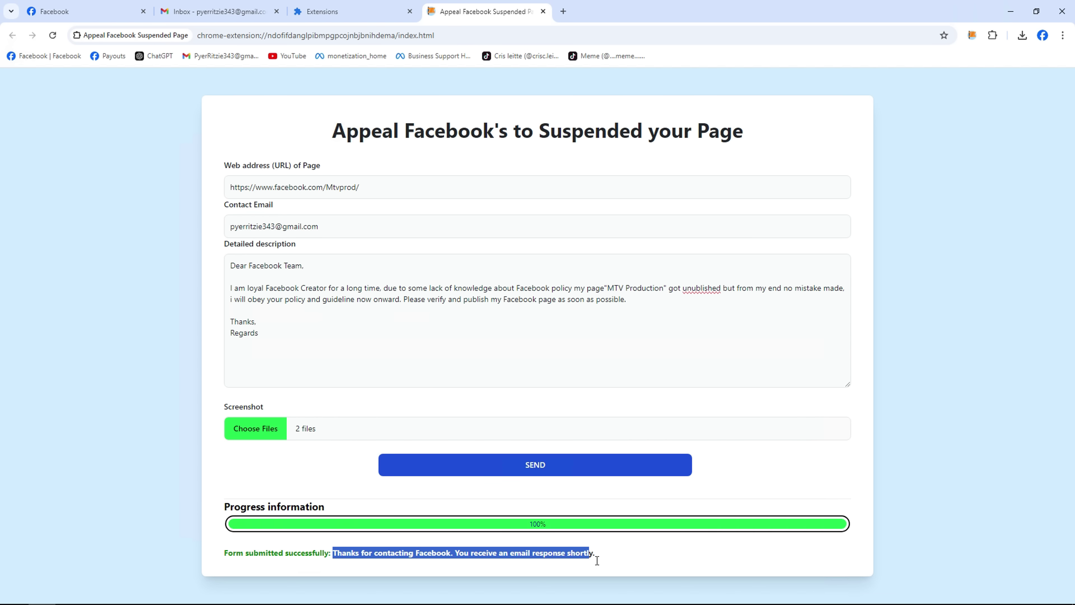
click(578, 557)
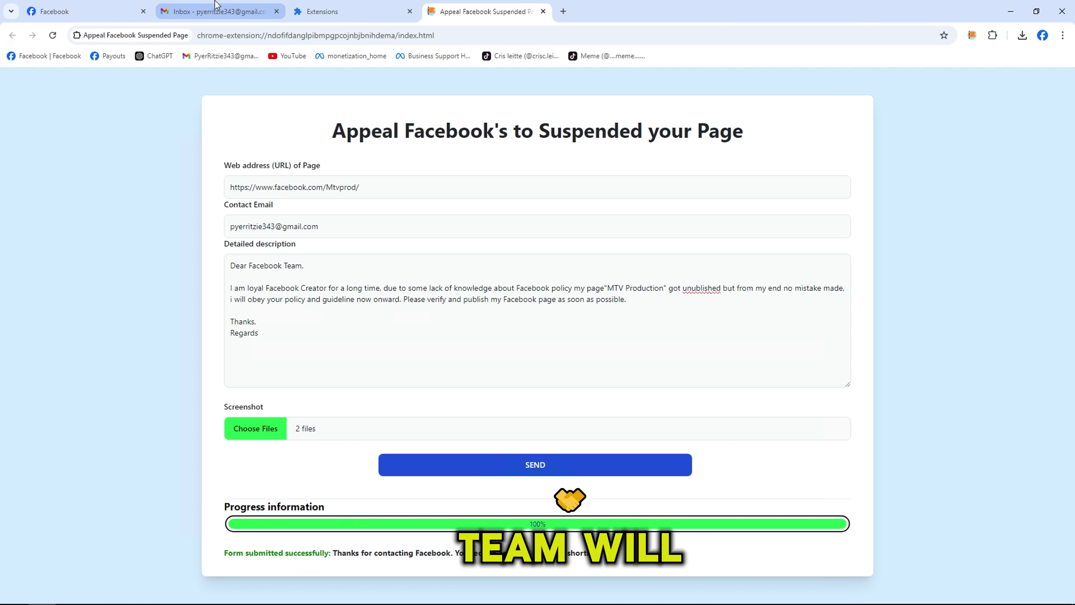
click(213, 11)
Reload the inbox until the 'Thanks for contacting the Meta Pro Team' email arrives, then open it.
click(53, 36)
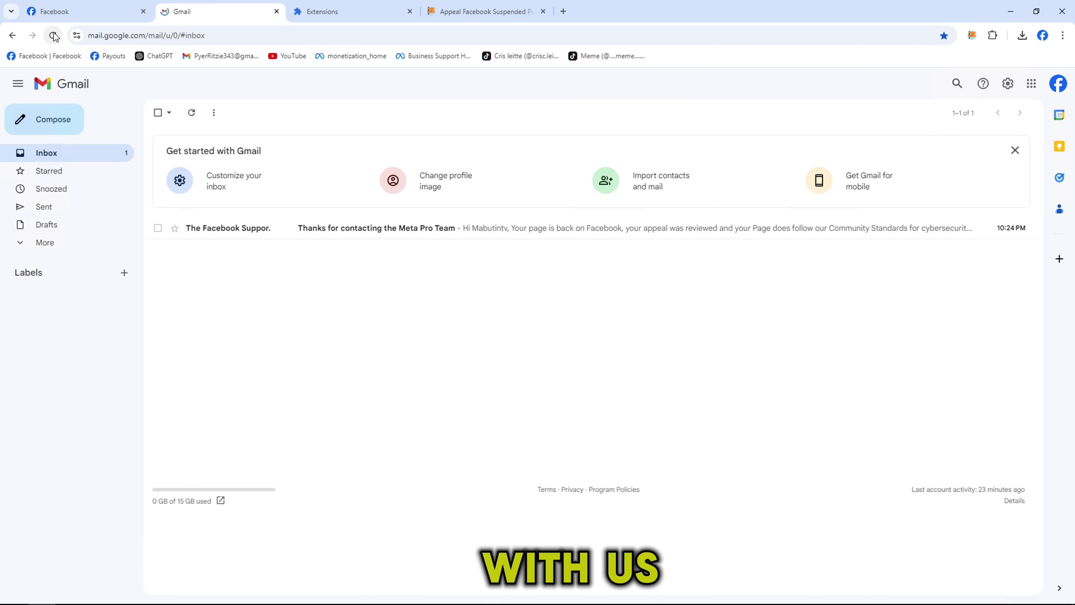
click(53, 36)
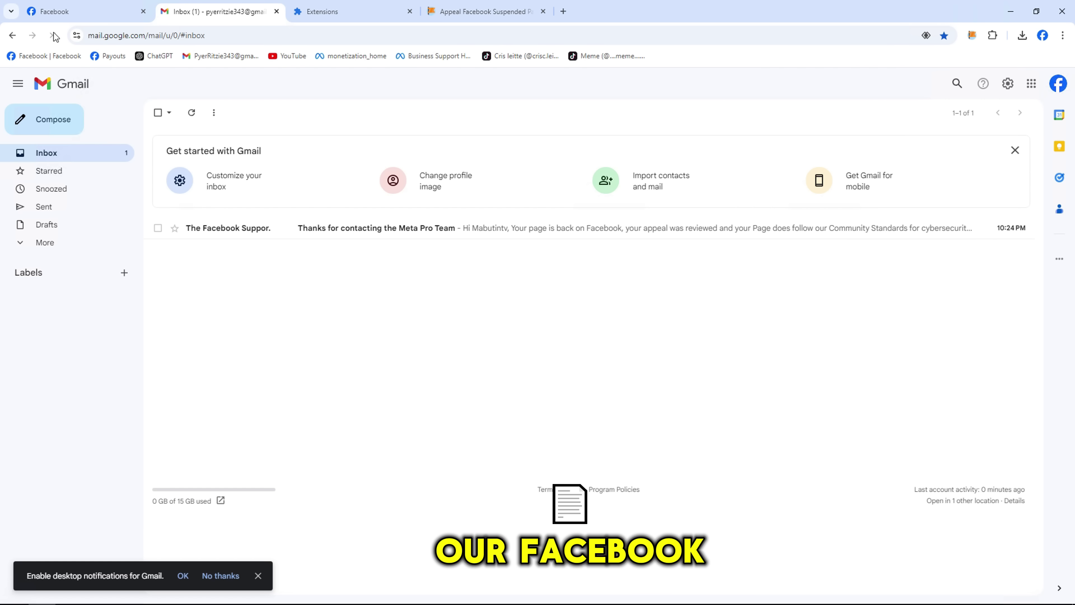
click(349, 232)
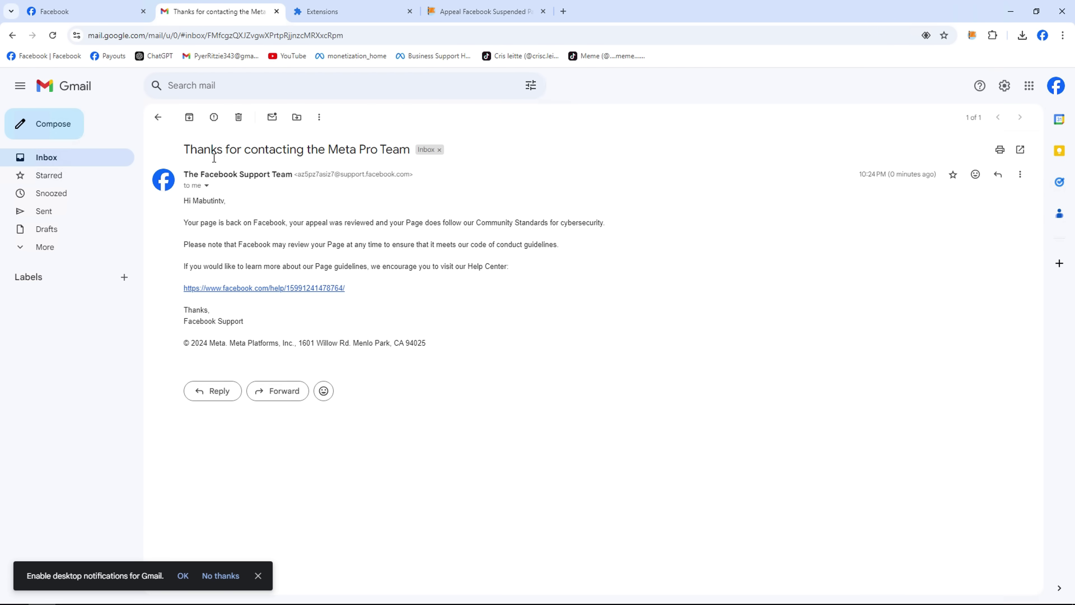
Read the reply's subject, sender details and the appeal-reviewed message.
drag(184, 149, 408, 148)
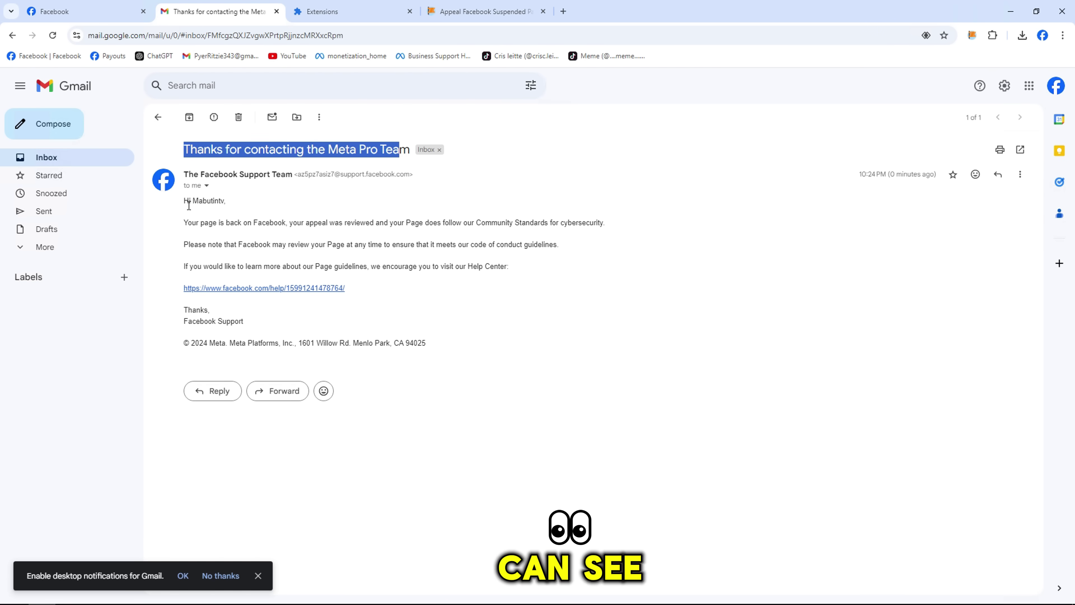
click(224, 204)
drag(224, 203, 459, 225)
click(227, 226)
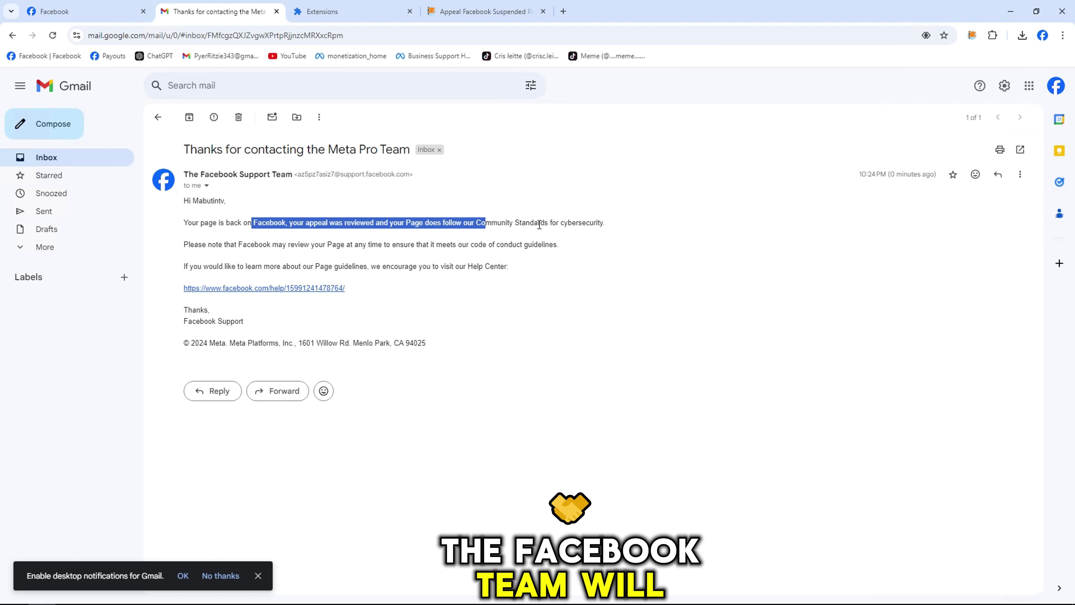
drag(184, 245, 370, 251)
drag(517, 250, 512, 250)
click(240, 272)
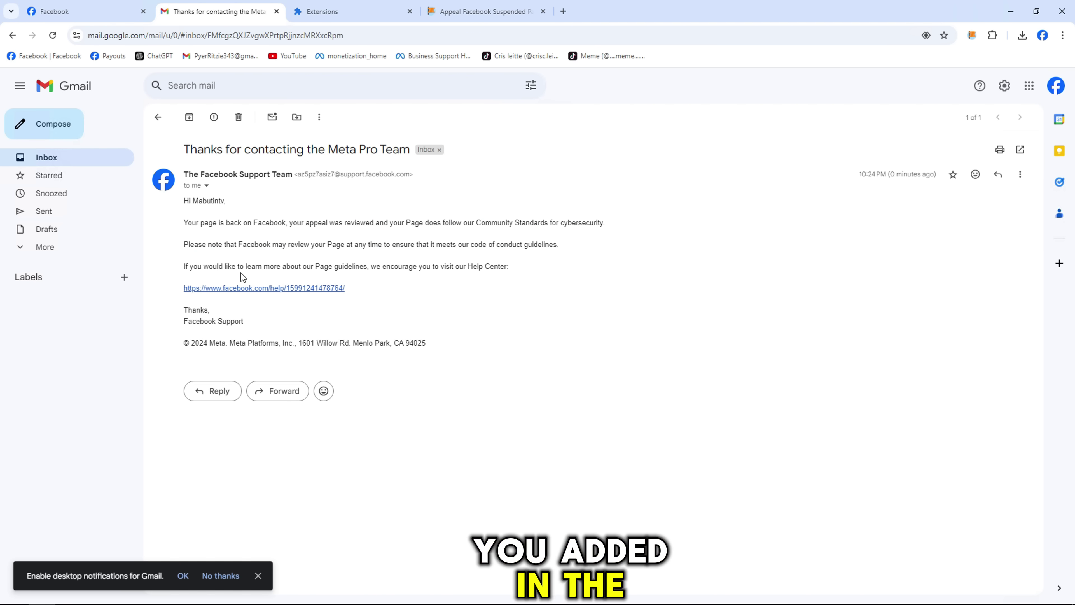
key(ctrl+1)
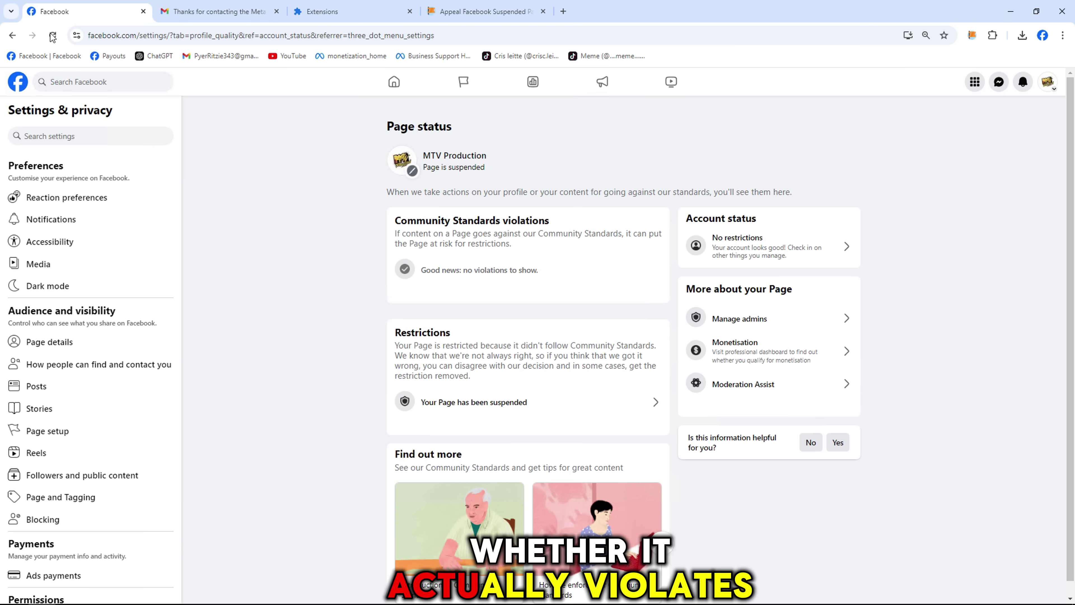
Switch the Facebook profile to the MTV Production page.
click(1048, 81)
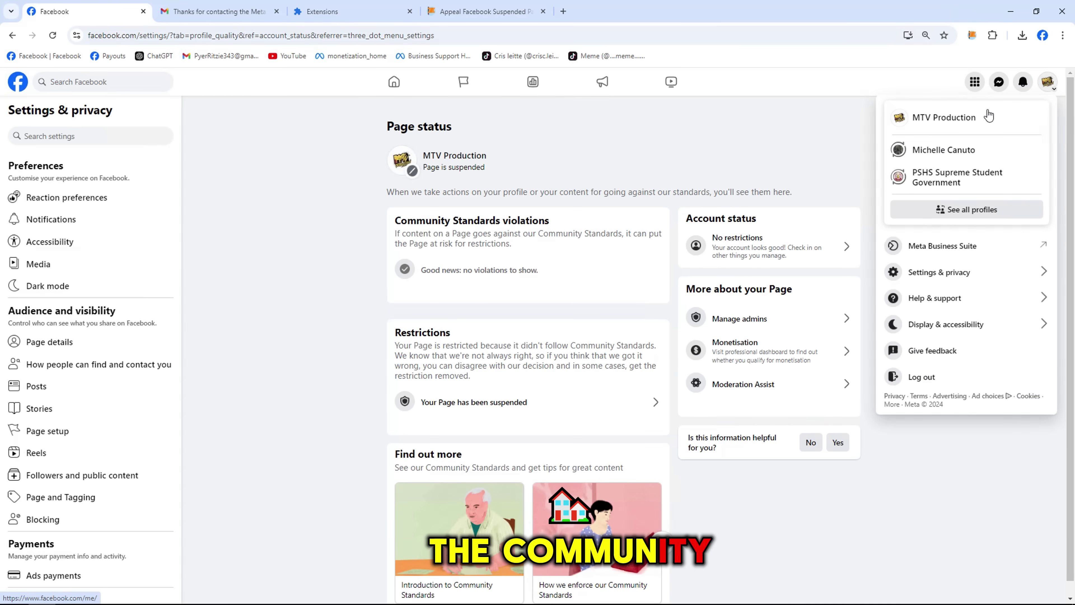
click(929, 124)
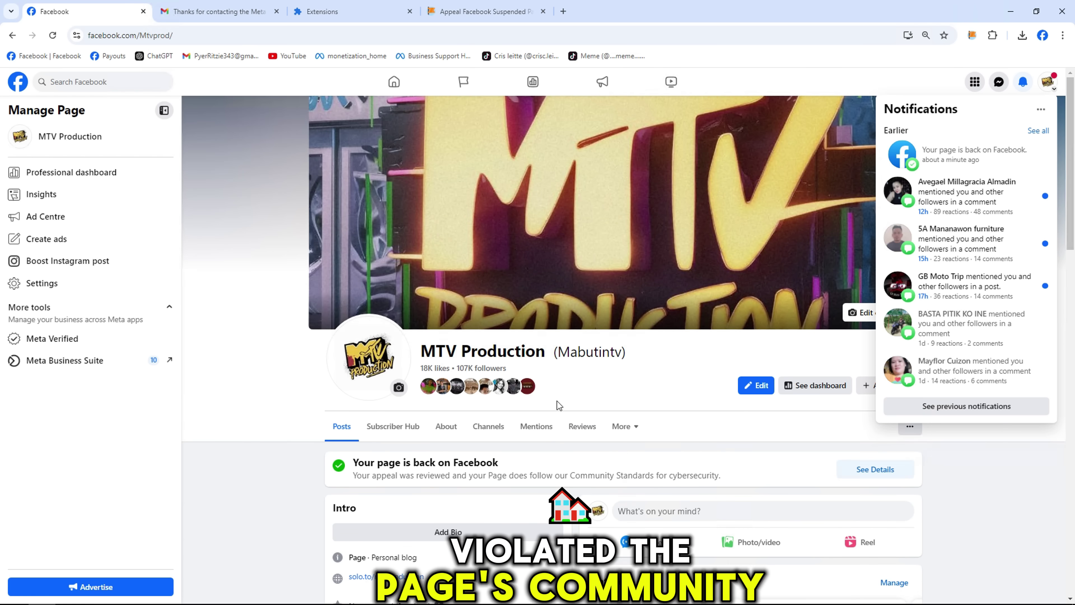
mouse_move(371, 462)
mouse_down()
mouse_move(499, 463)
mouse_move(381, 477)
mouse_up()
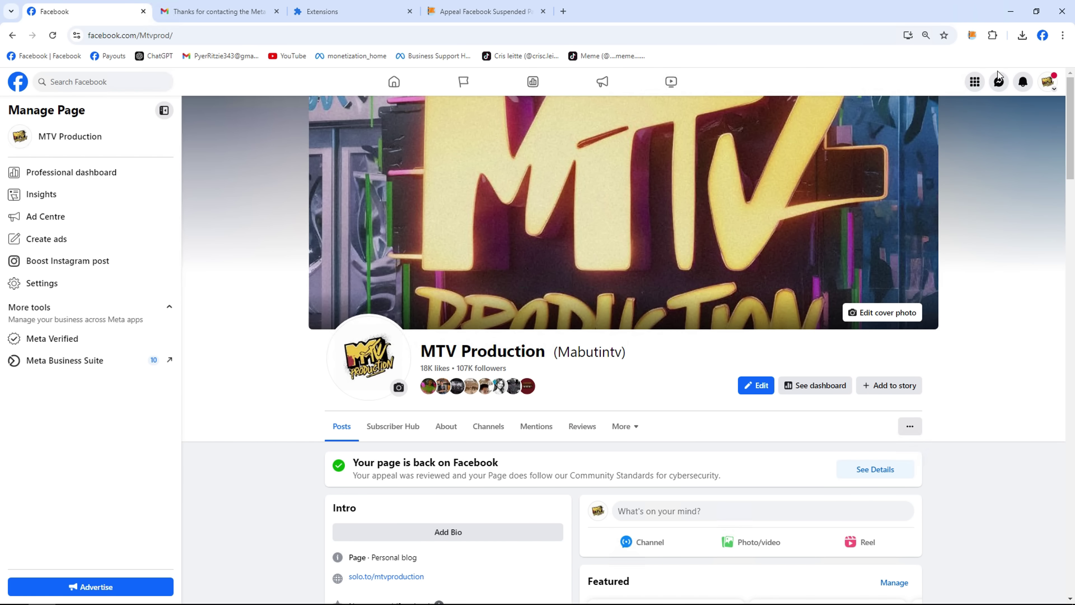
Check the 'page is back on Facebook' notification, then open MTV Production's Page status.
click(1023, 83)
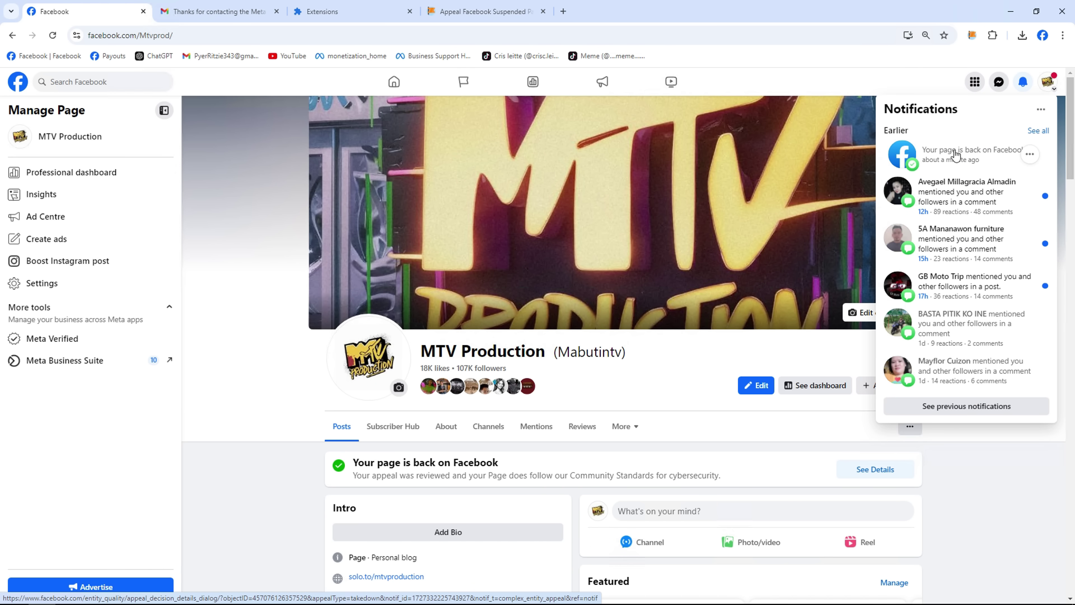
click(1030, 156)
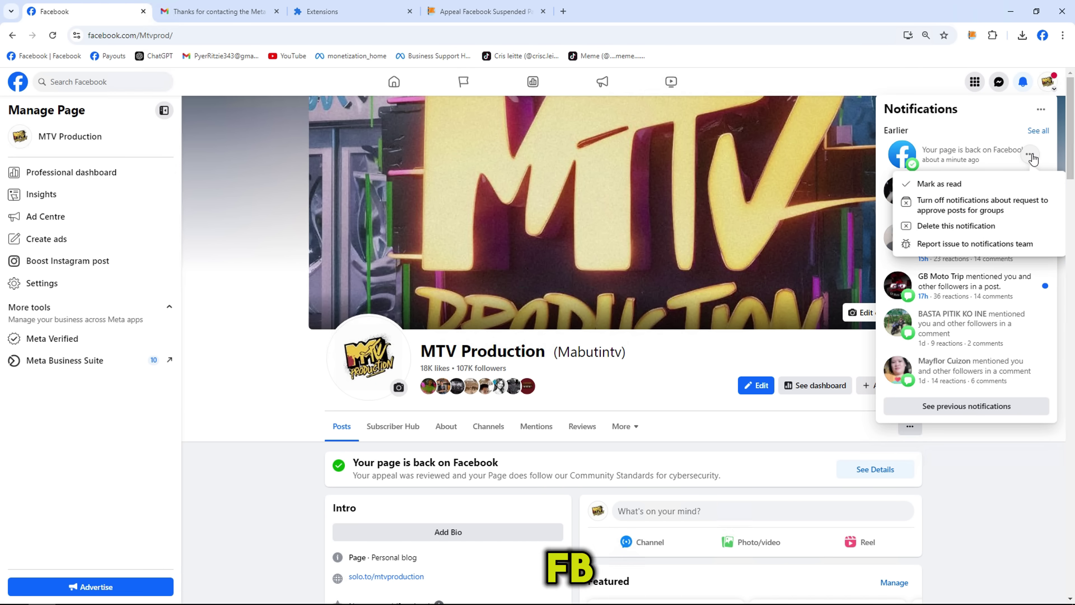
click(1030, 156)
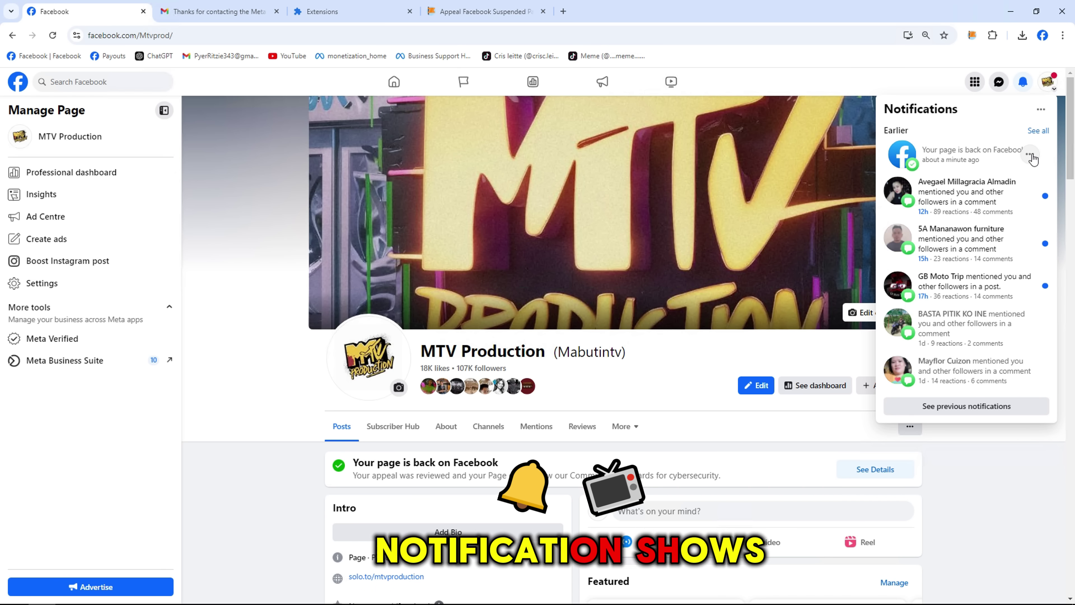
click(273, 388)
scroll(271, 383, down, 5)
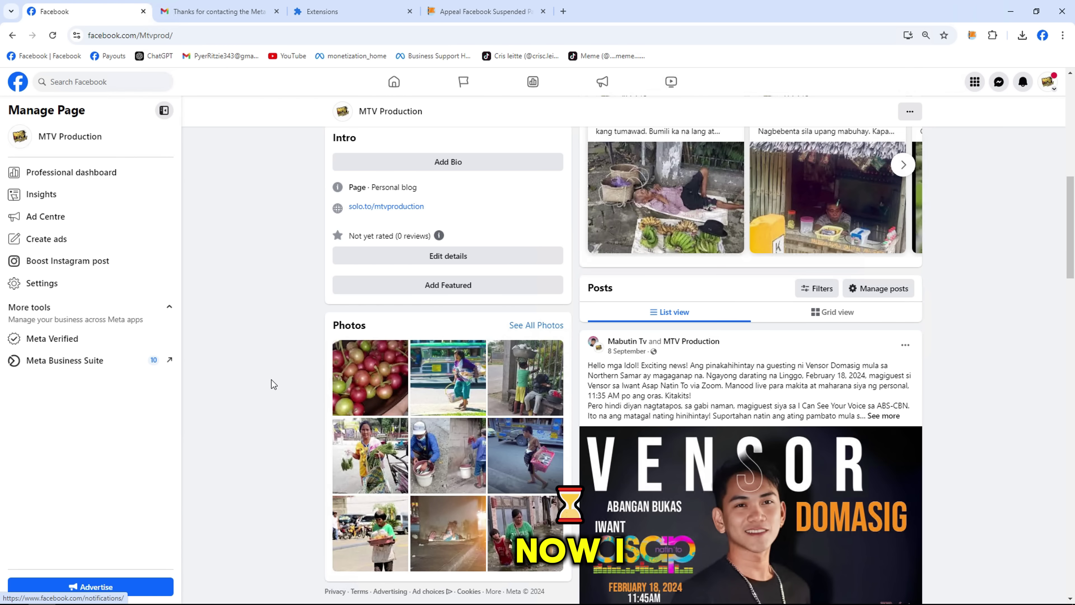
scroll(274, 384, down, 8)
scroll(271, 378, up, 10)
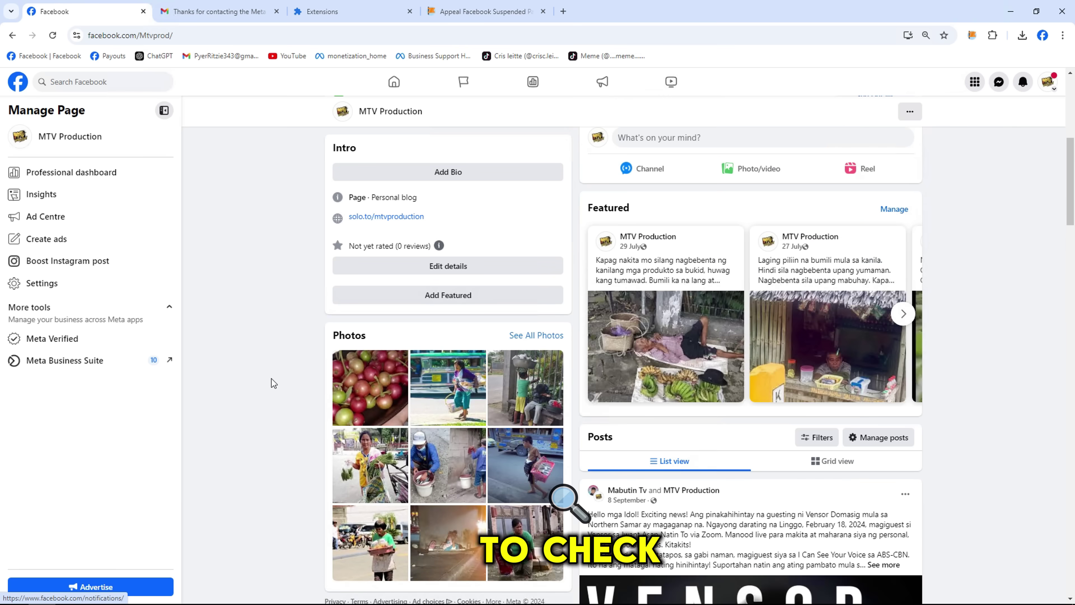
scroll(272, 378, up, 8)
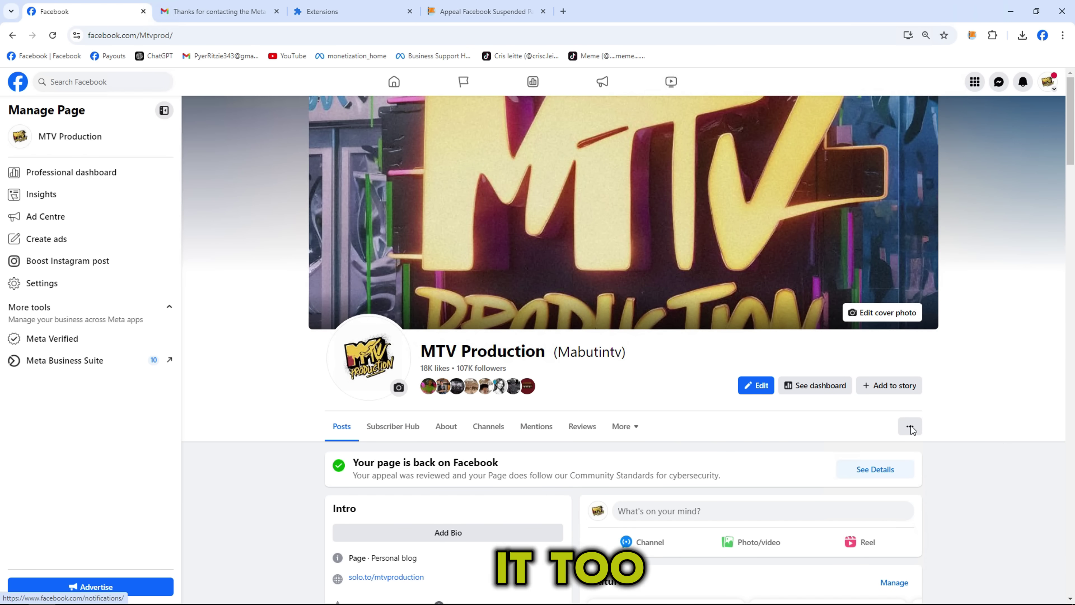
click(913, 428)
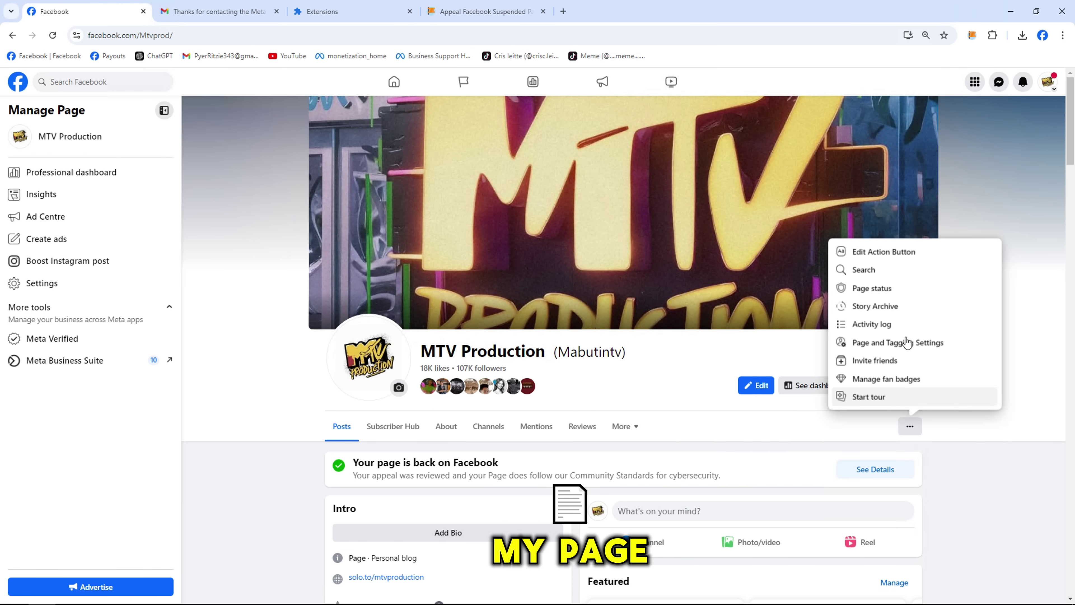
click(879, 289)
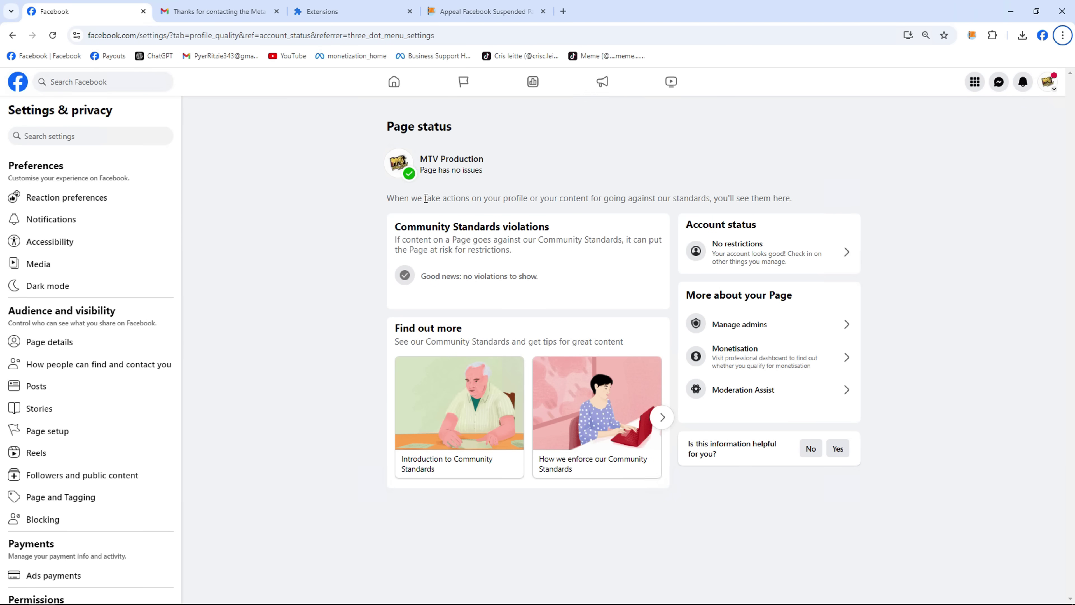
Reload Page status to confirm 'Page has no issues', then switch back to MTV Production.
click(334, 205)
right_click(261, 174)
click(290, 217)
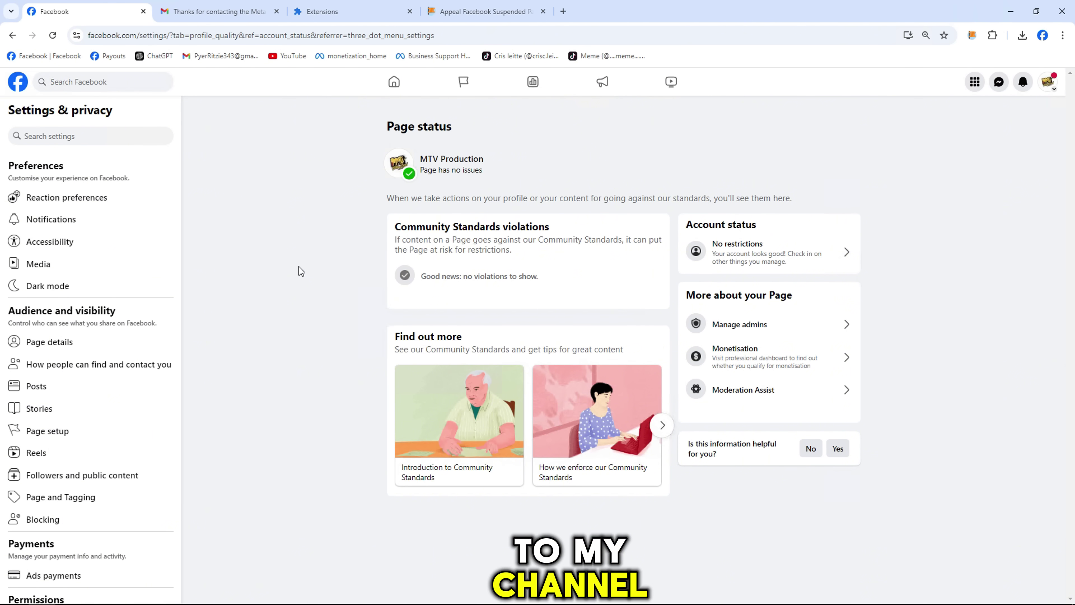
click(1047, 83)
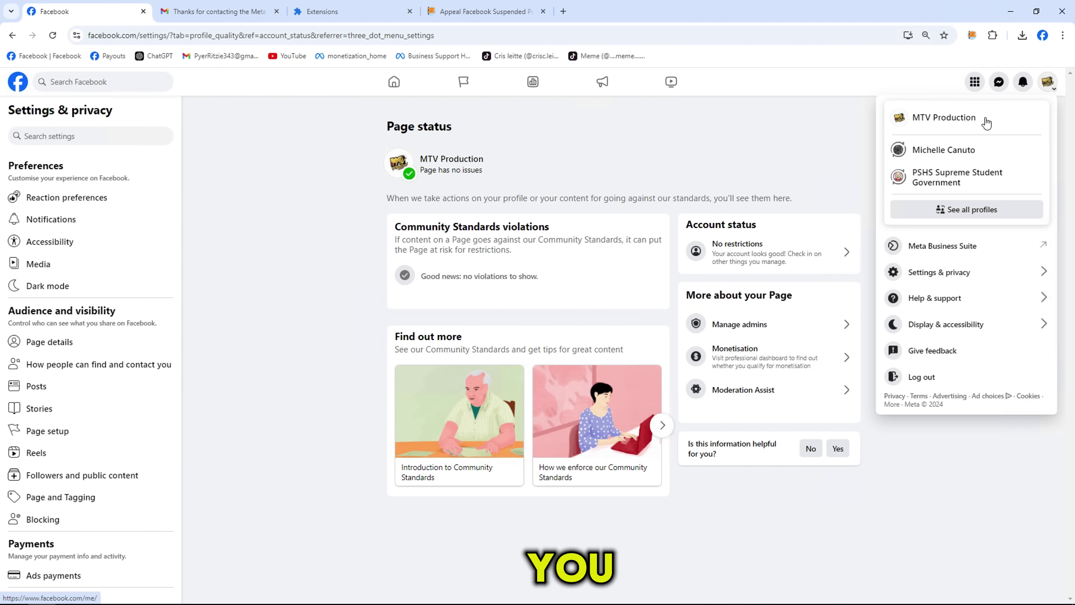
click(982, 118)
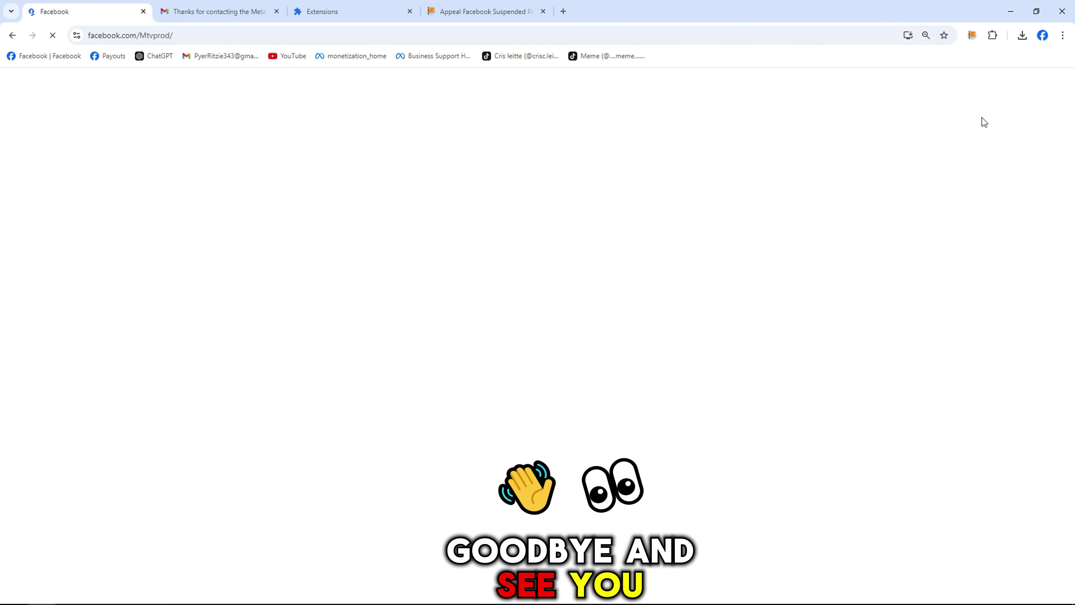